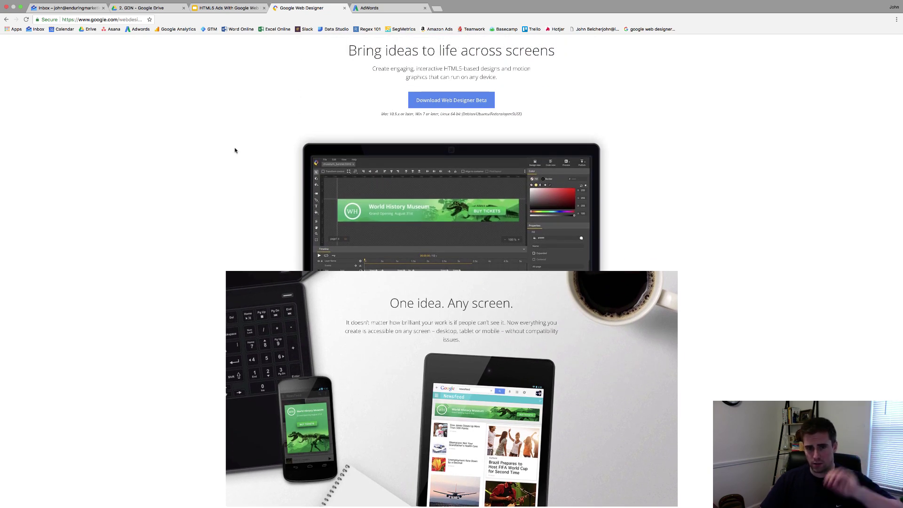
scroll(235, 150, down, 3)
scroll(235, 149, down, 2)
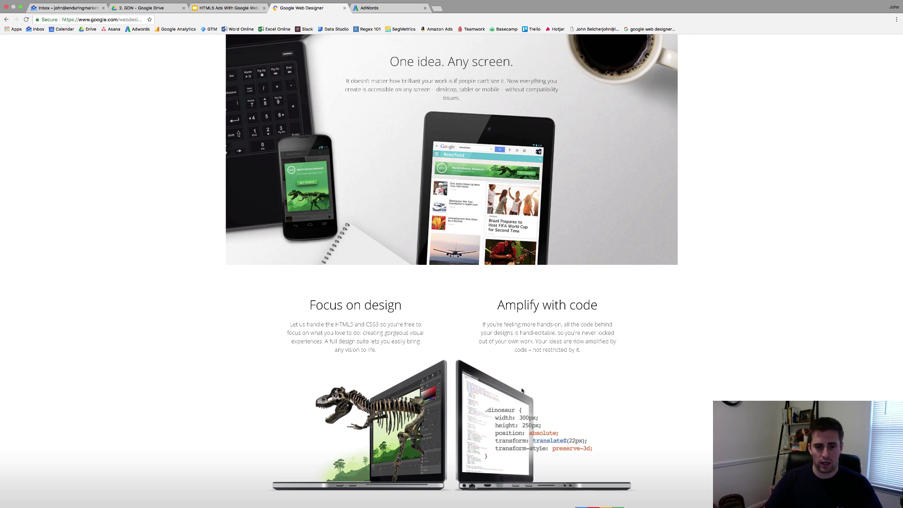
scroll(522, 390, up, 2)
scroll(522, 390, up, 6)
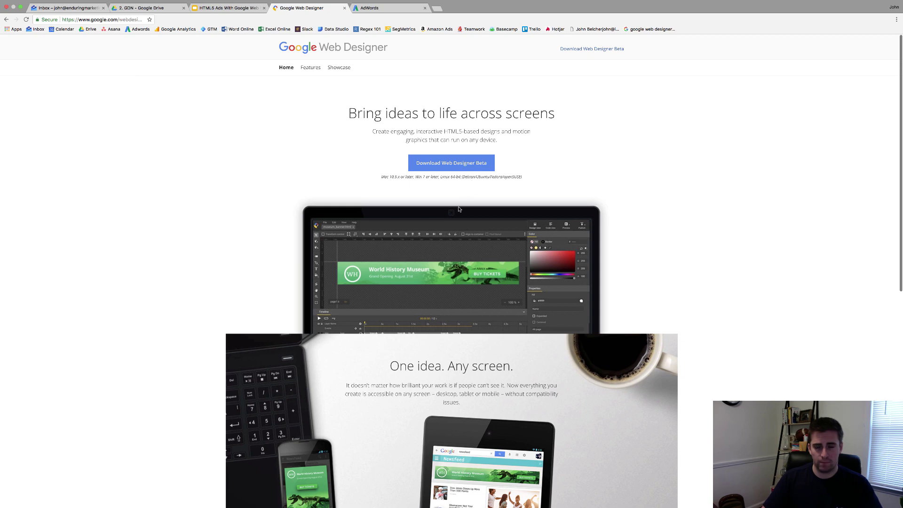
- Switch to Google Web Designer and create a blank banner named "Example AdSkills Ad" for the AdWords environment at 300 x 250
key(ctrl+Left)
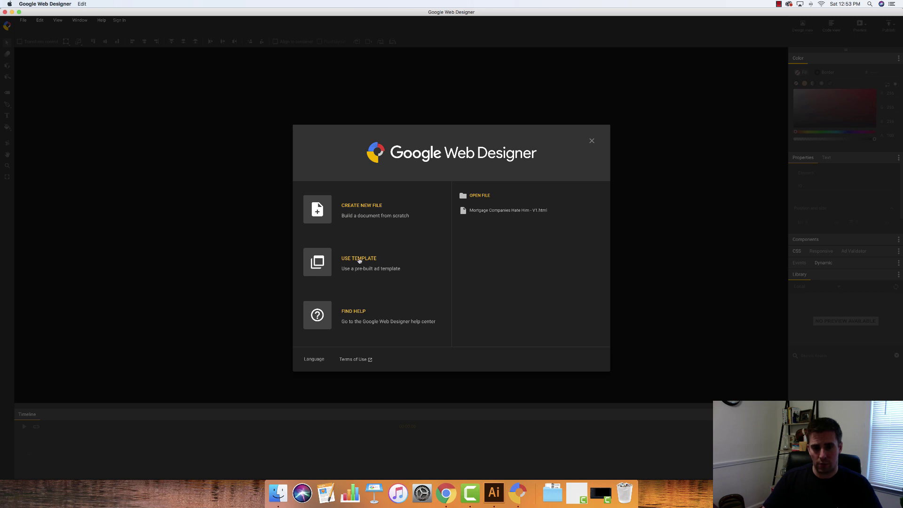
click(363, 214)
text(Example AdSkills Ad)
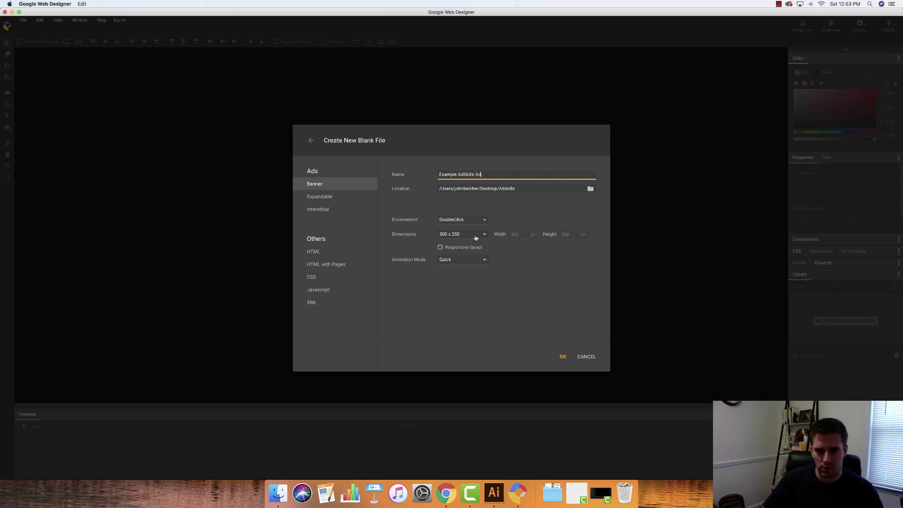
click(461, 220)
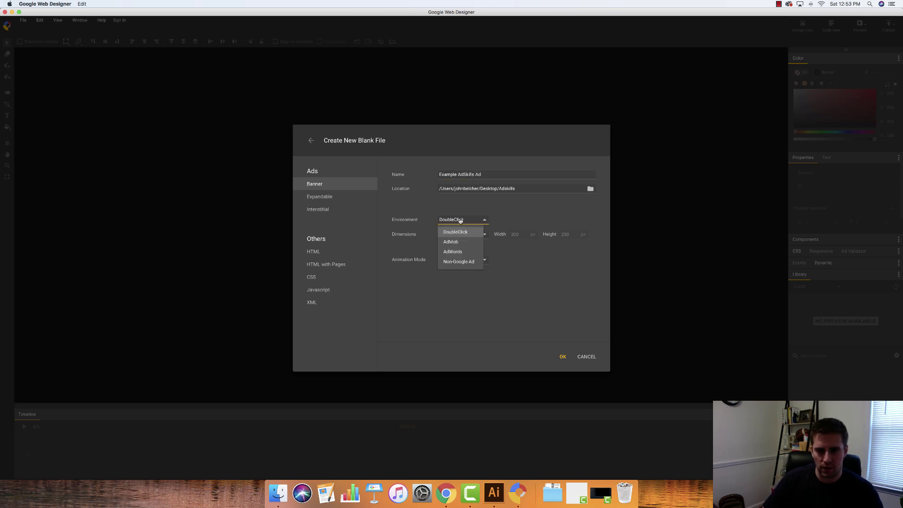
click(452, 251)
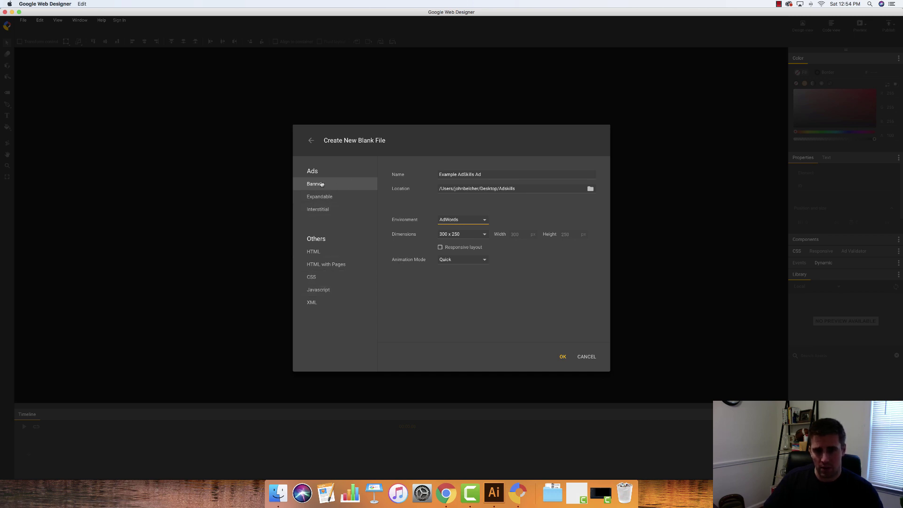
click(465, 234)
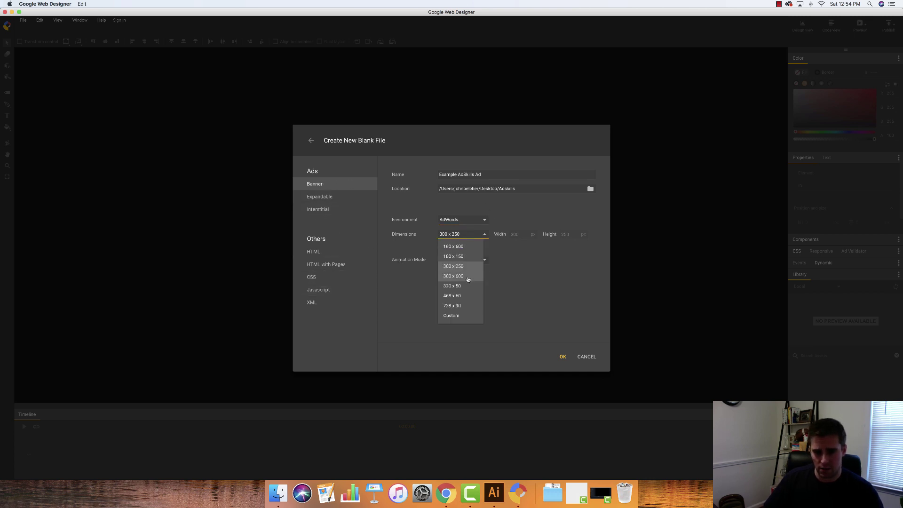
click(460, 234)
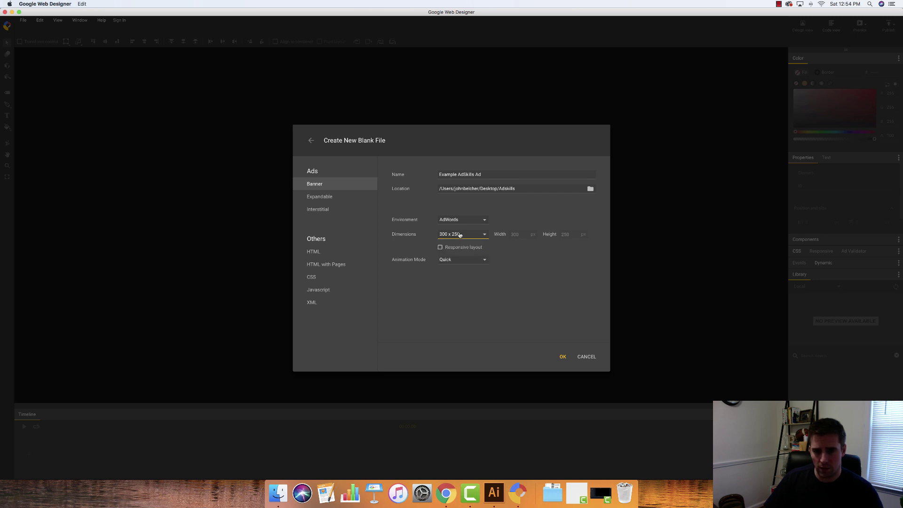
click(559, 357)
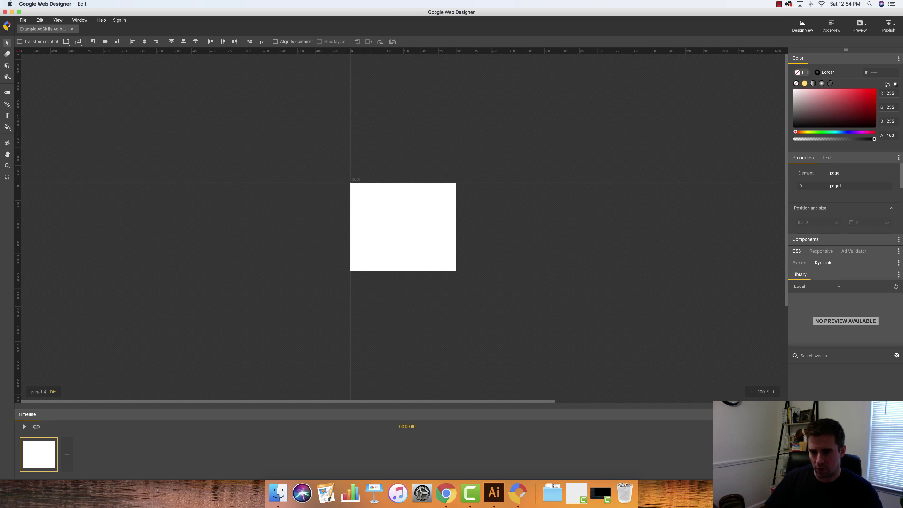
key(super+o)
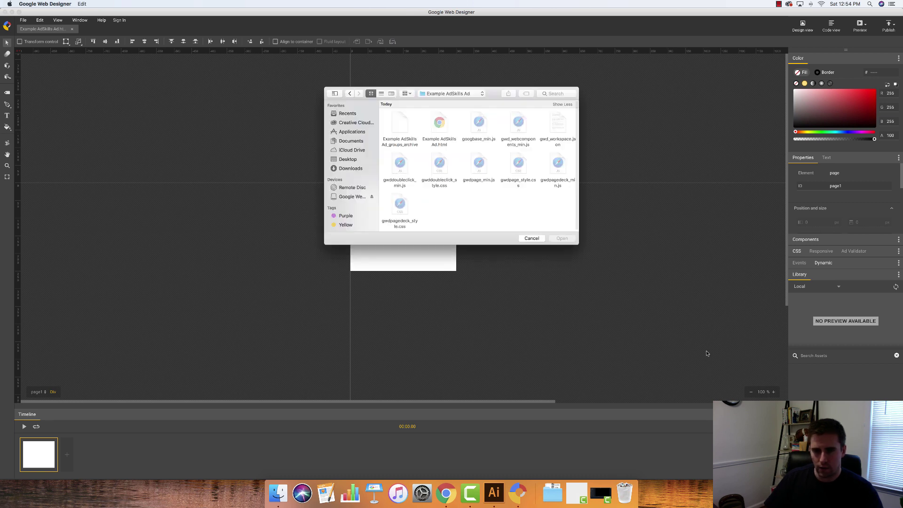
click(449, 96)
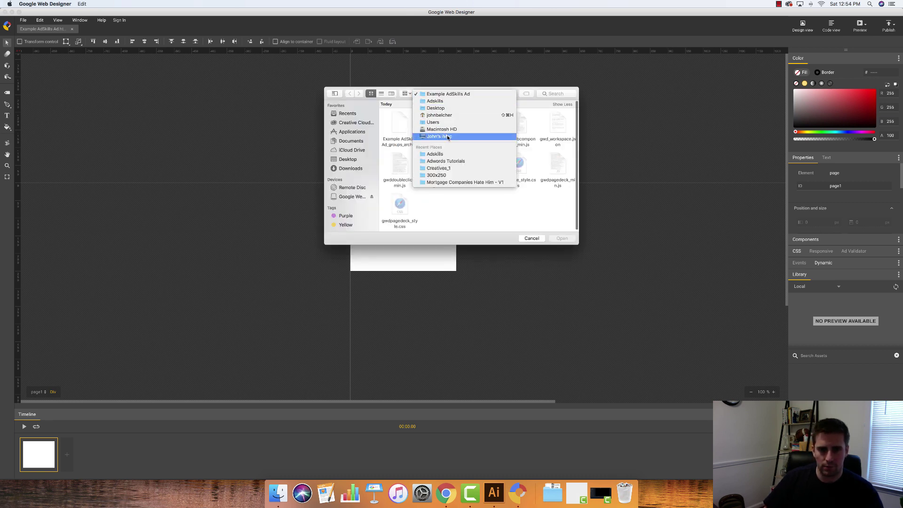
click(446, 101)
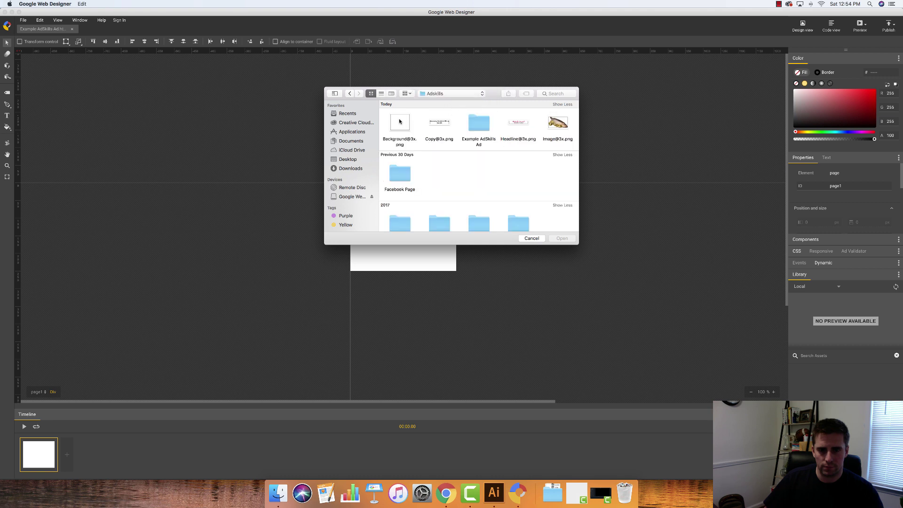
click(402, 121)
super+click(437, 122)
super+click(517, 122)
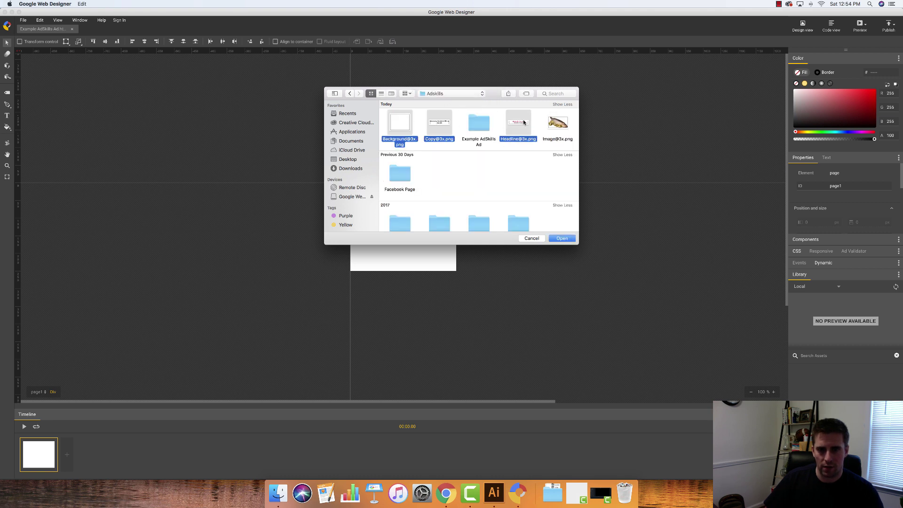
super+click(556, 124)
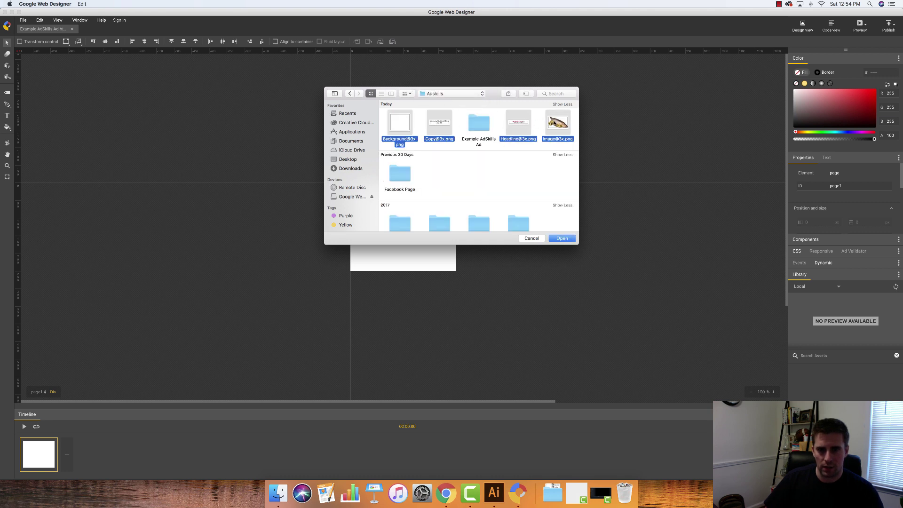
click(562, 238)
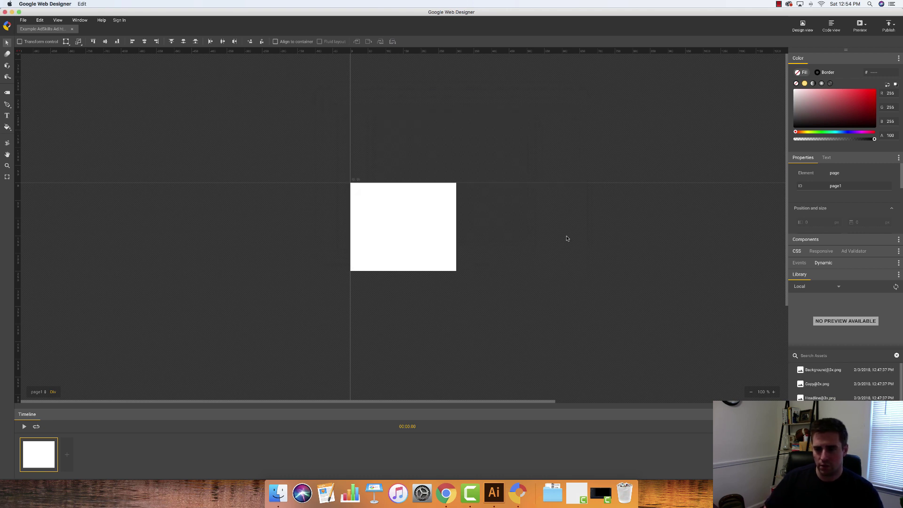
click(840, 372)
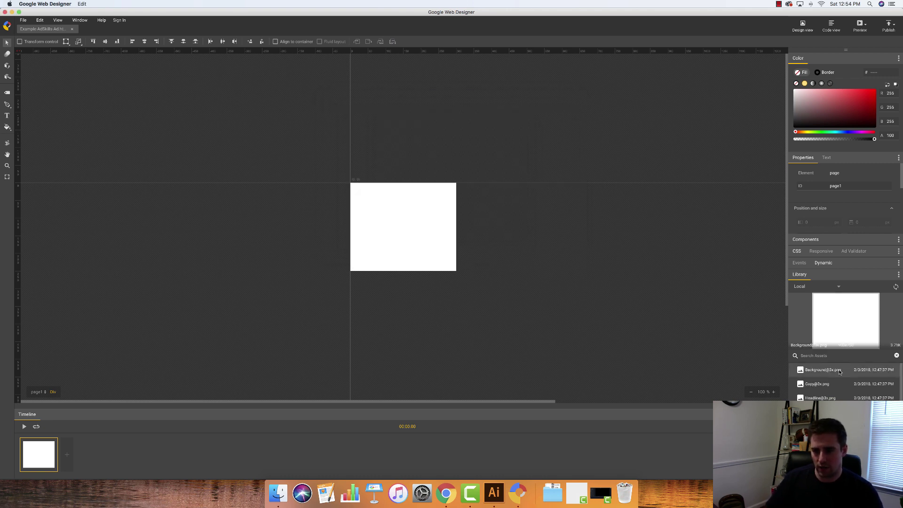
drag(839, 372, 377, 117)
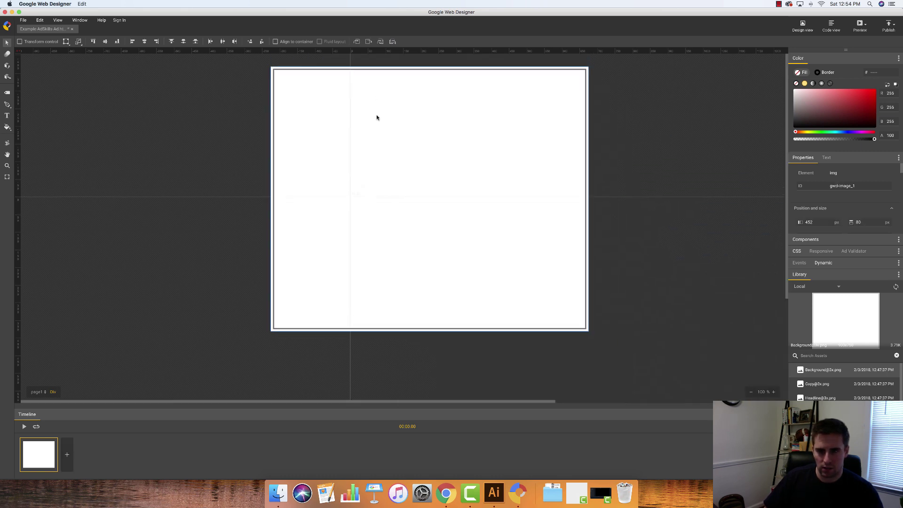
scroll(775, 116, down, 1)
scroll(842, 166, down, 2)
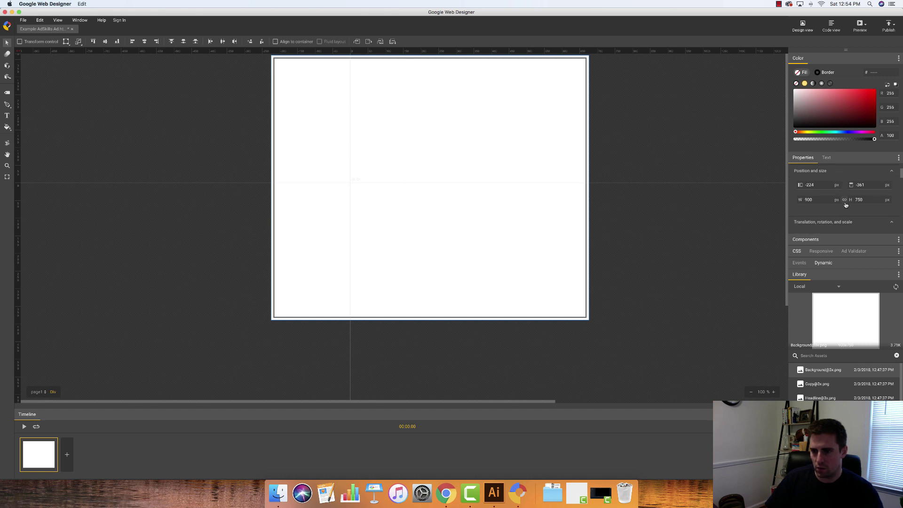
drag(814, 199, 803, 205)
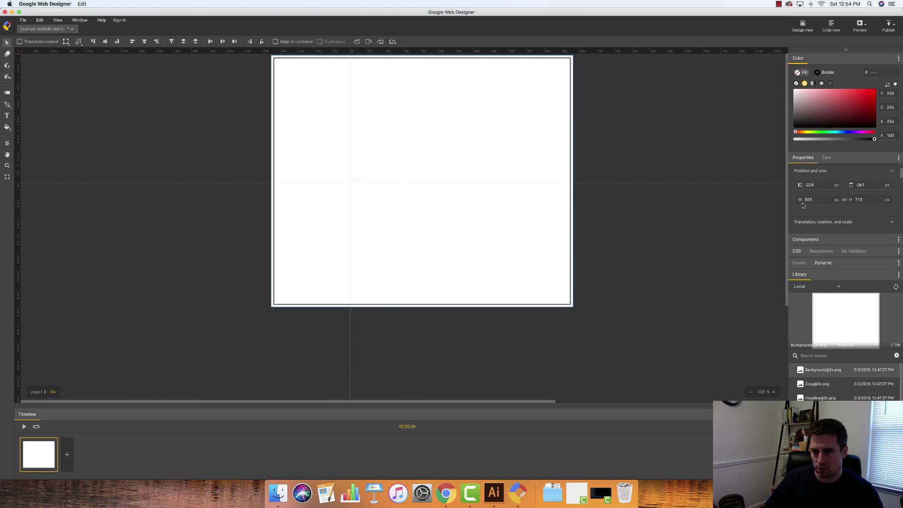
click(806, 200)
text(300)
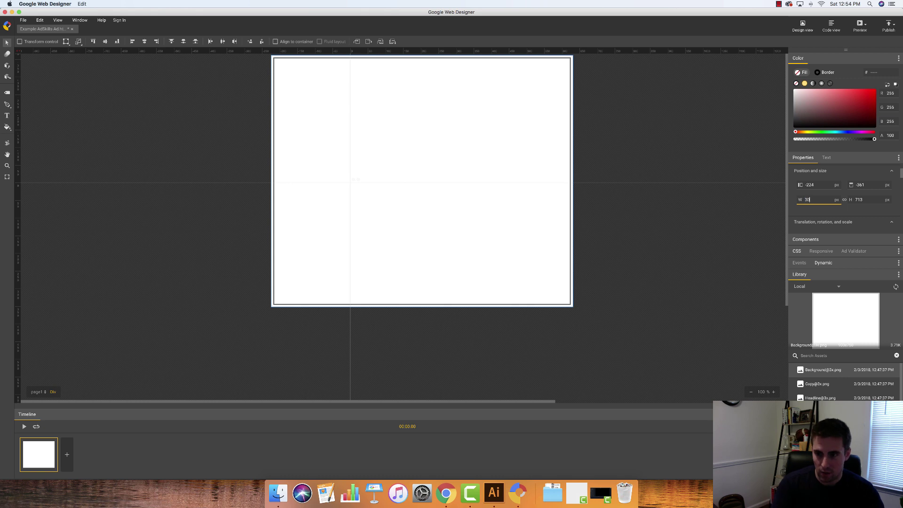
key(Return)
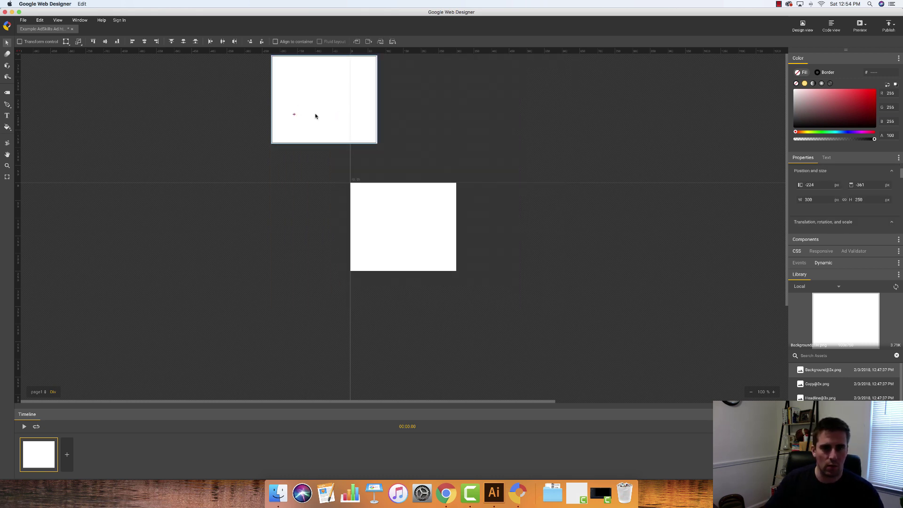
- Center the background image vertically and horizontally in its container, and lock its layer in the layer-based timeline view
click(275, 42)
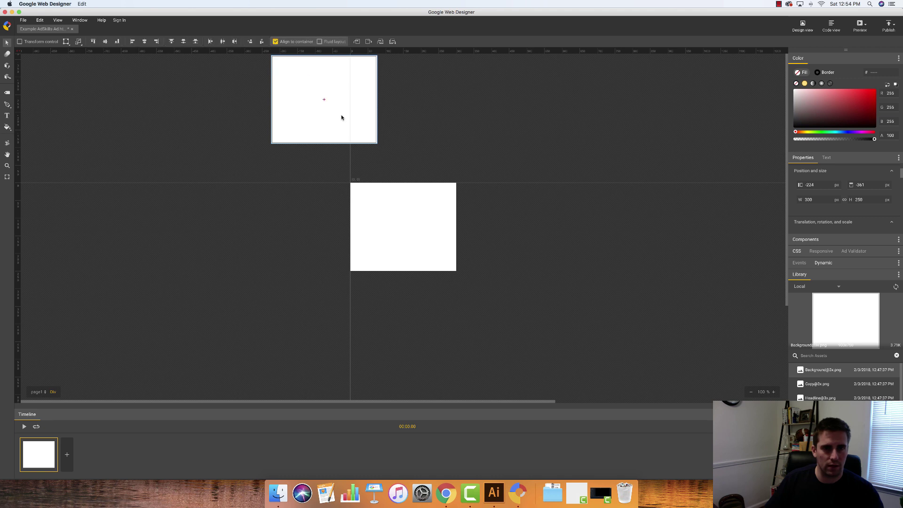
click(107, 42)
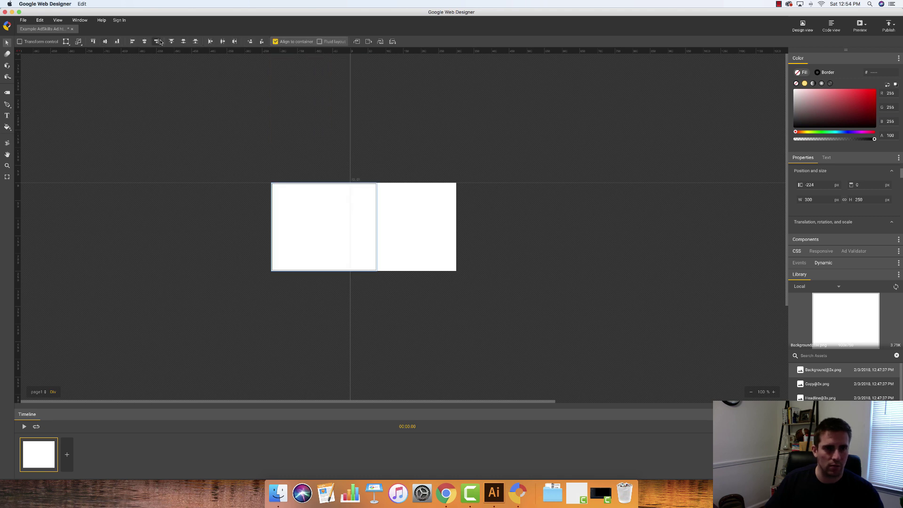
click(144, 41)
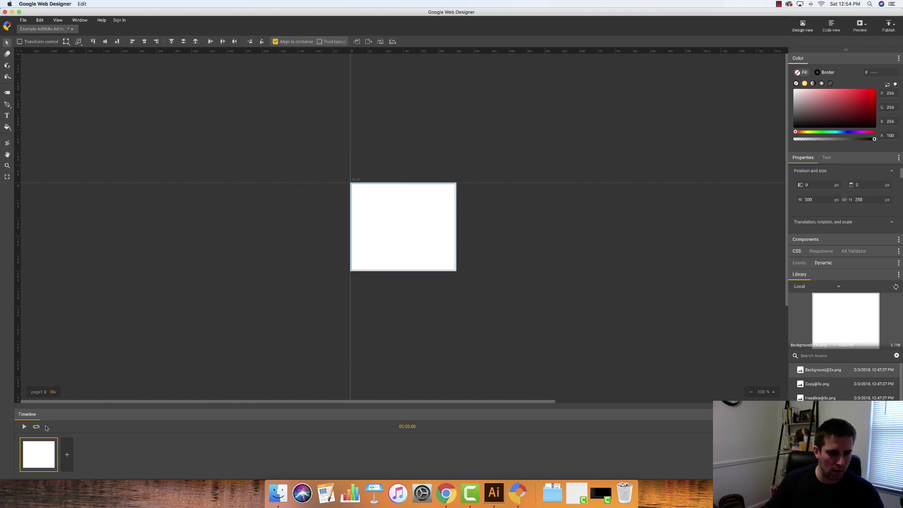
click(781, 426)
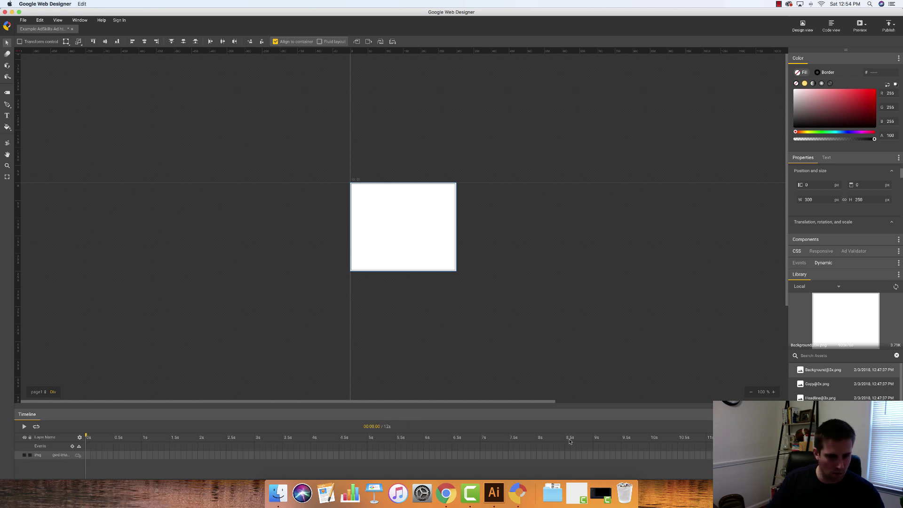
click(30, 456)
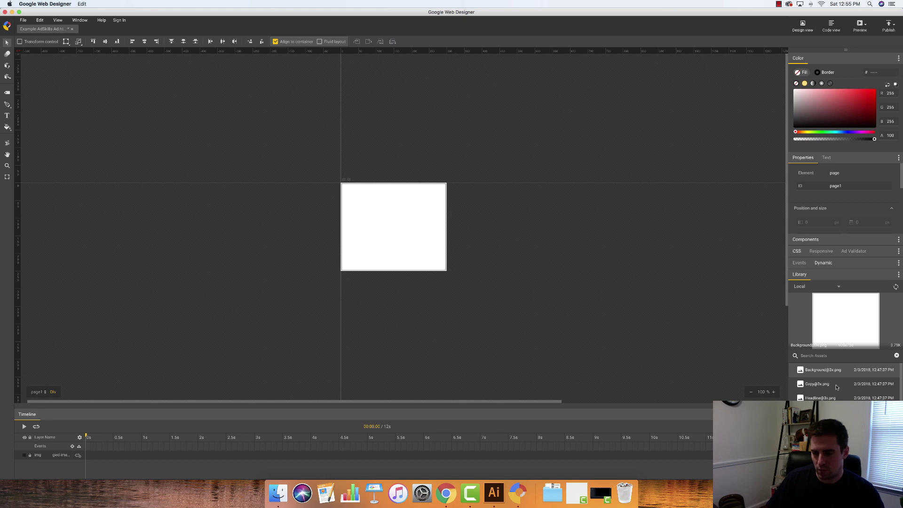
drag(839, 398, 508, 228)
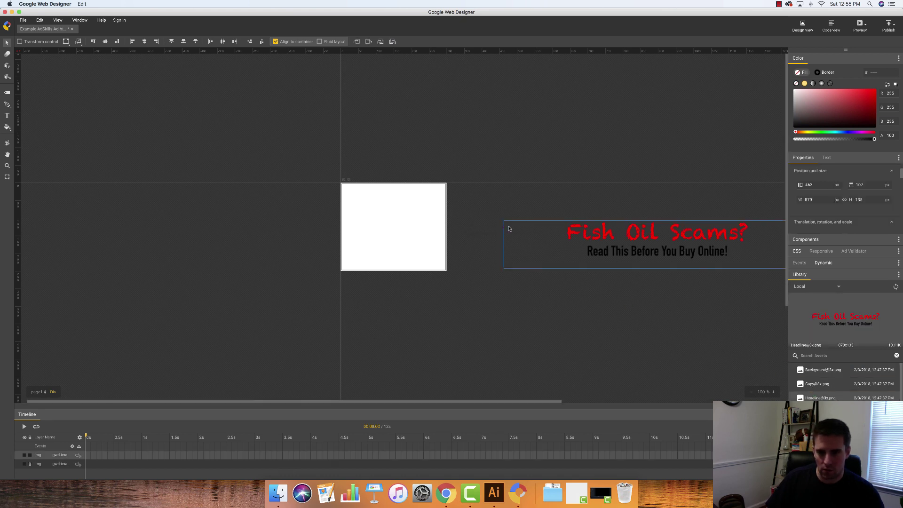
drag(692, 228, 573, 178)
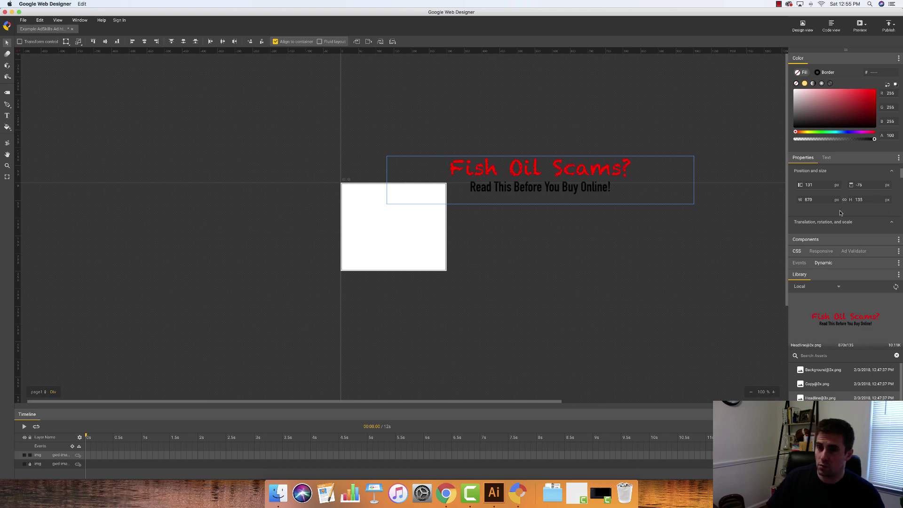
- Switch to Chrome and calculate 870/3 with a Google search
key(ctrl+Right)
click(441, 9)
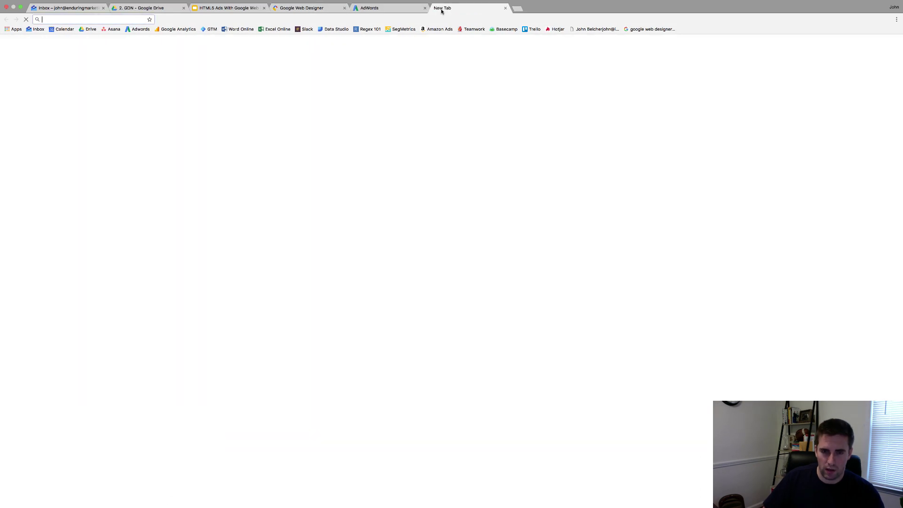
text(870/3)
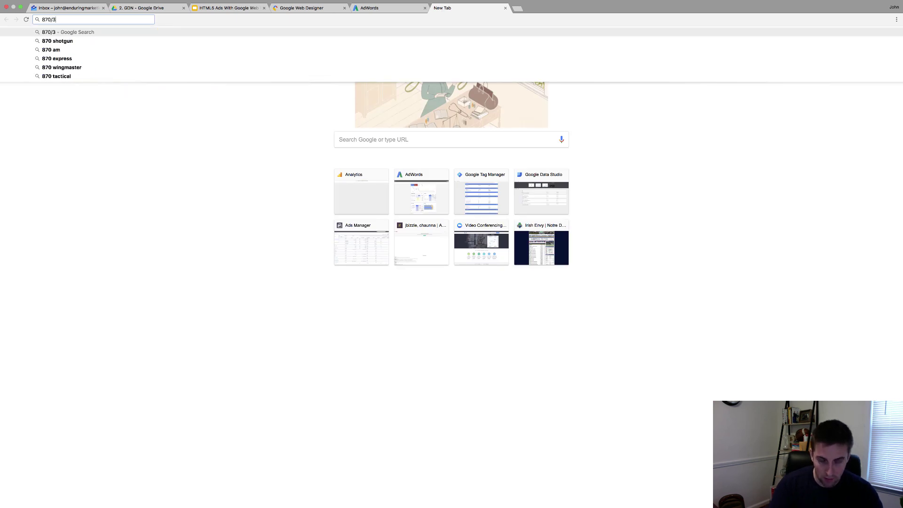
key(Return)
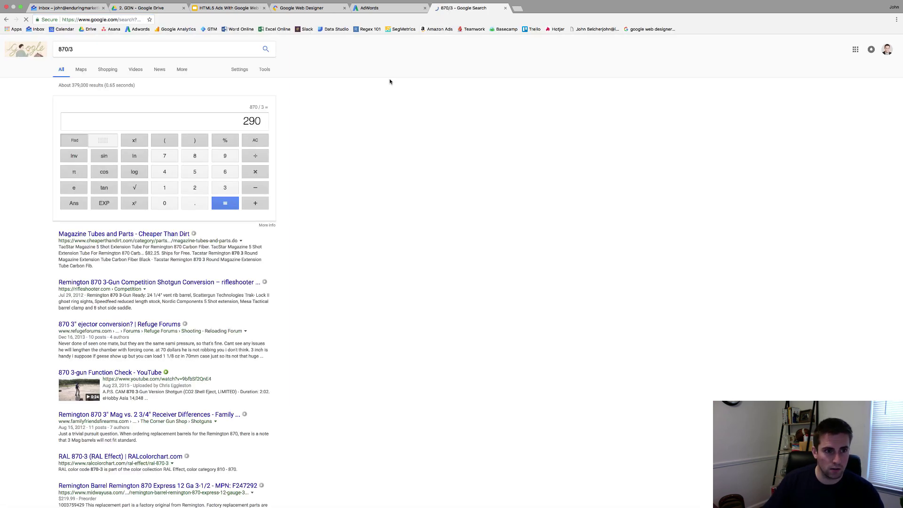
- Return to Google Web Designer and set the headline image's width to 290 px
key(super+Tab)
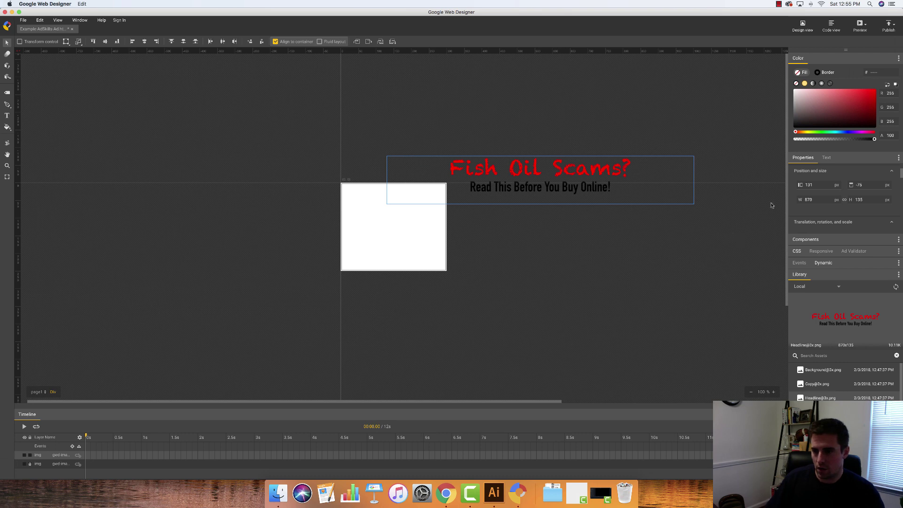
click(810, 199)
text(290)
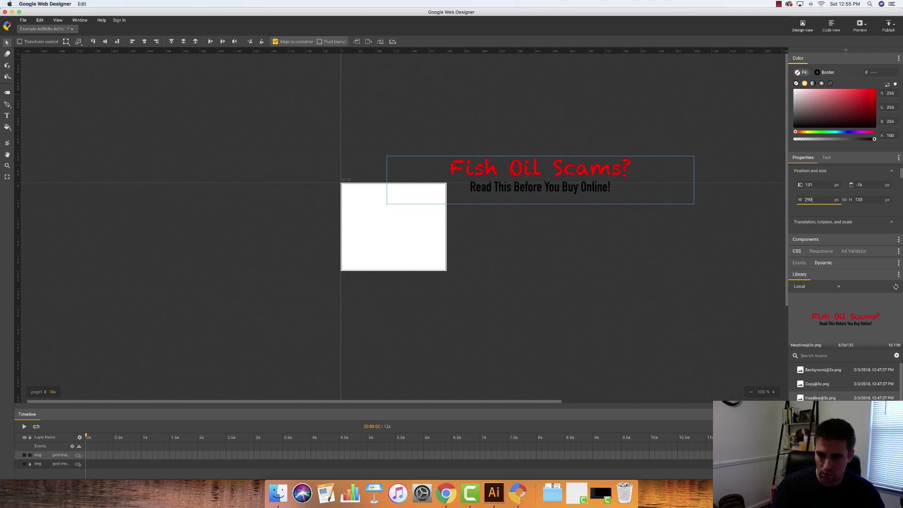
key(Return)
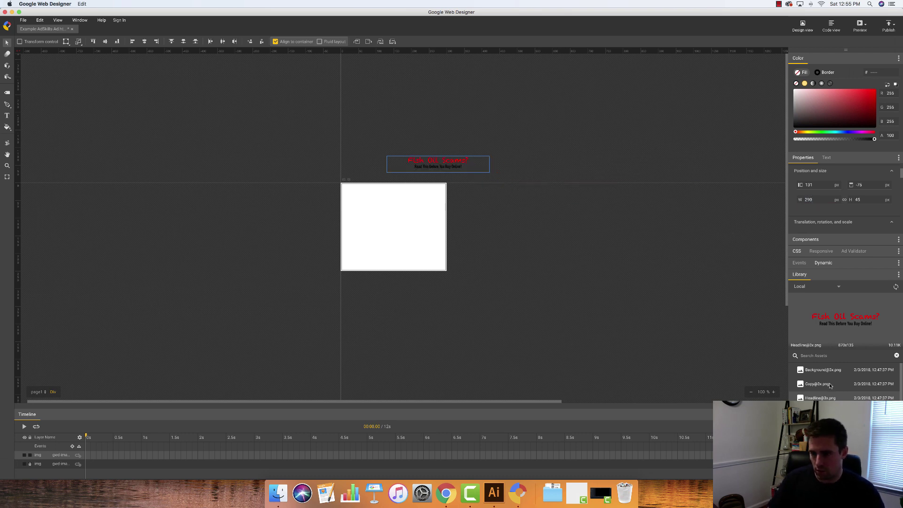
drag(829, 386, 607, 223)
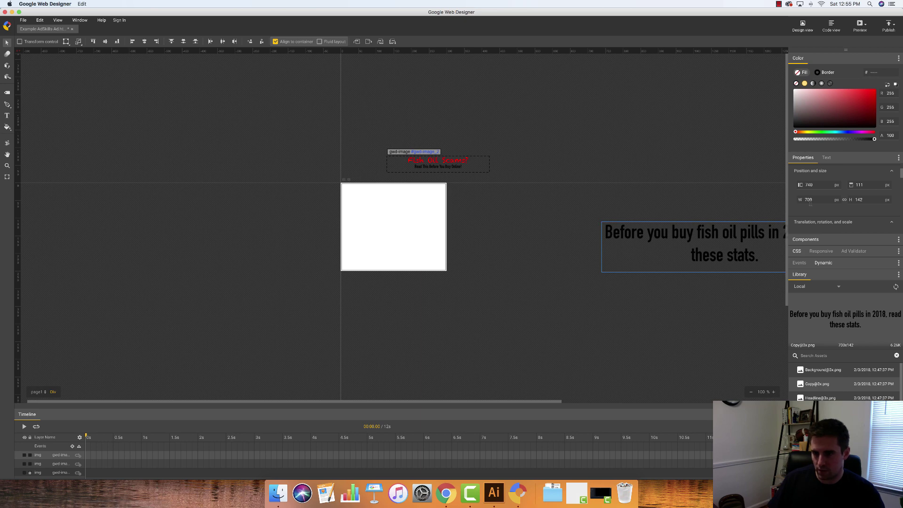
key(super+Tab)
double_click(250, 121)
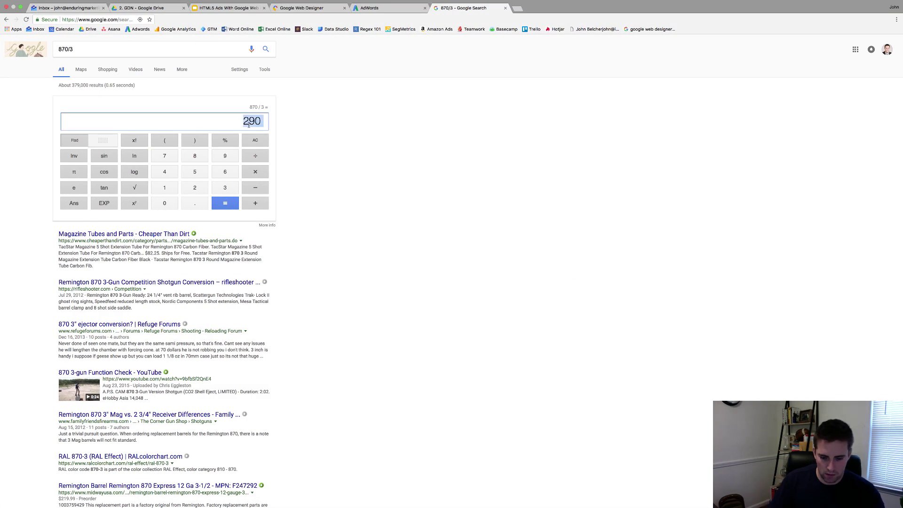
text(700/3)
key(Return)
double_click(249, 122)
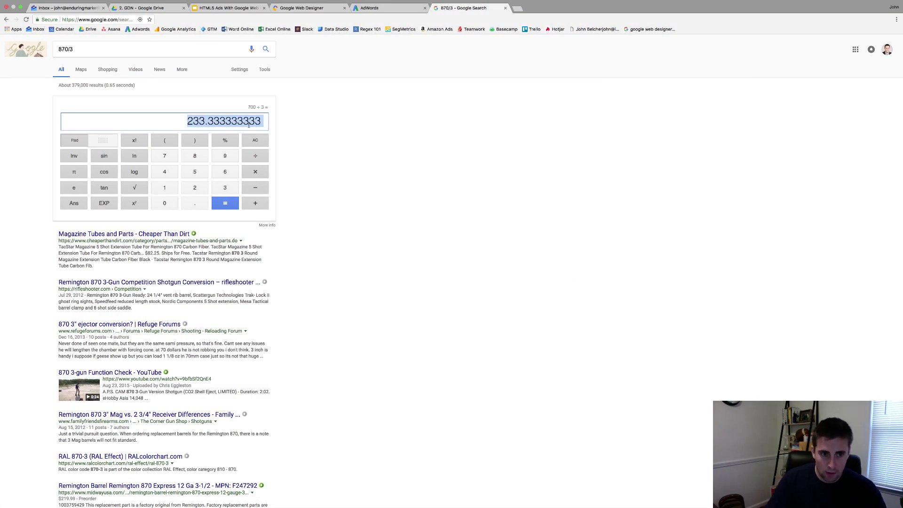
- Return to Google Web Designer and set the copy image's width to 233 px
key(super+Tab)
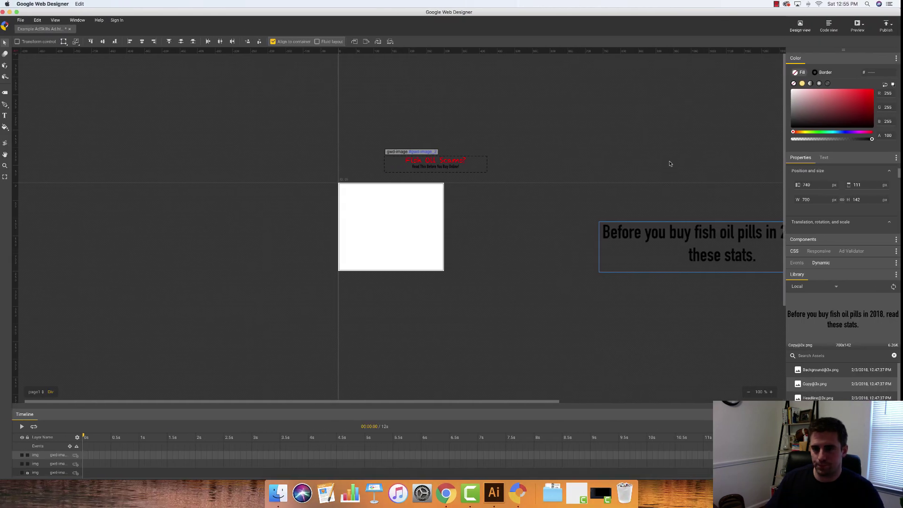
double_click(817, 200)
text(23)
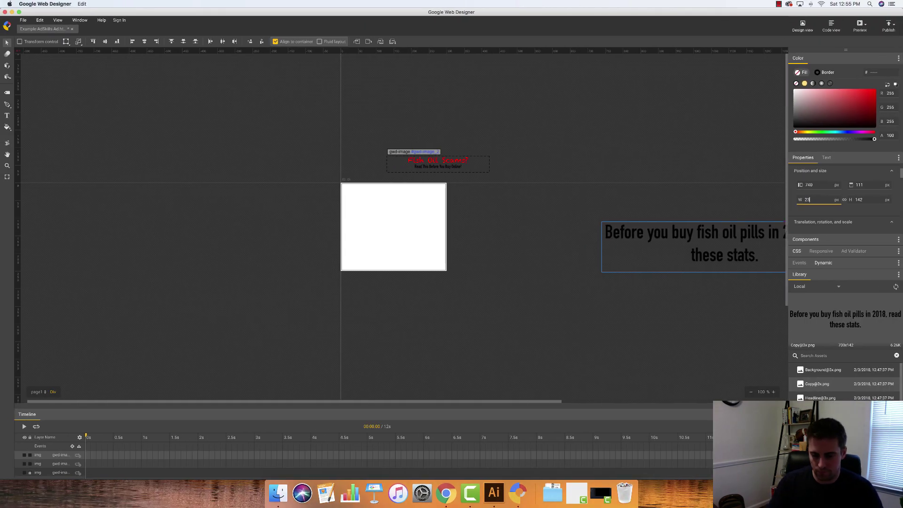
double_click(811, 199)
text(3)
key(Return)
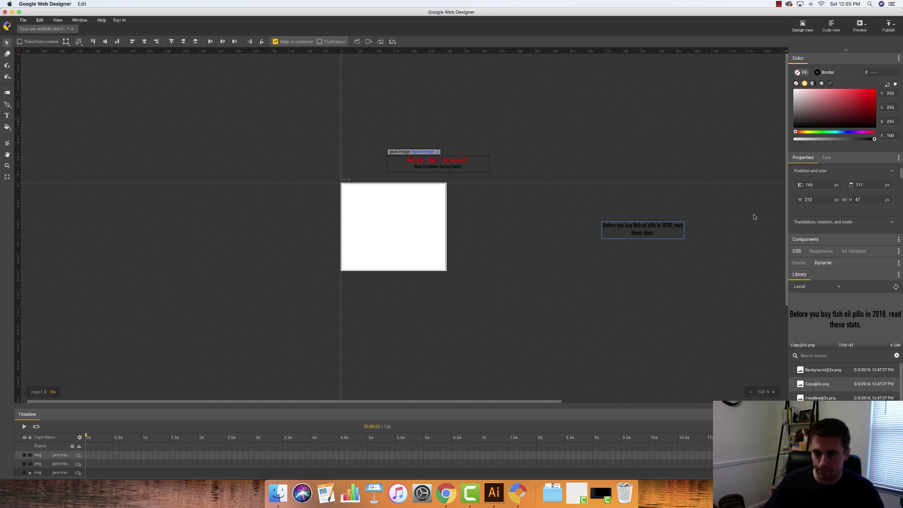
click(612, 199)
- Move the headline image to about 4 px by 7 px at the ad's upper edge and the copy image to its lower part
drag(431, 169, 387, 197)
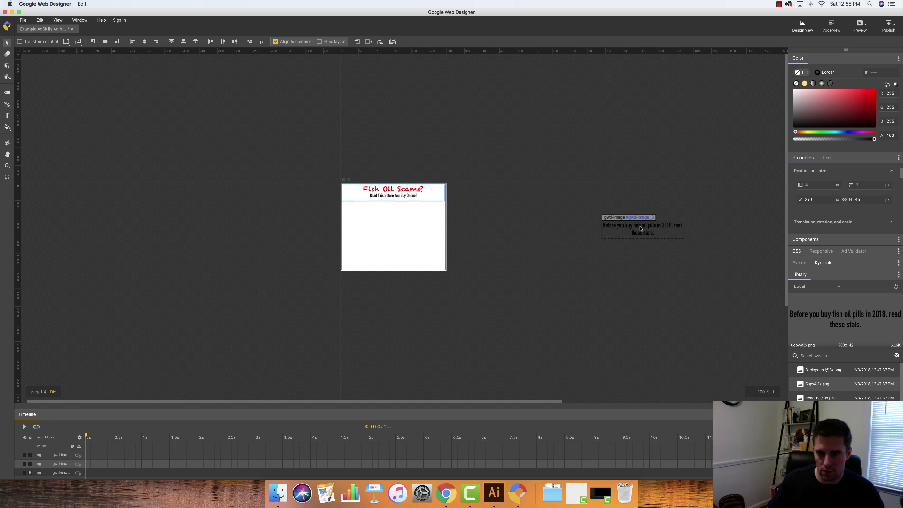
drag(640, 229, 399, 251)
drag(823, 412, 555, 221)
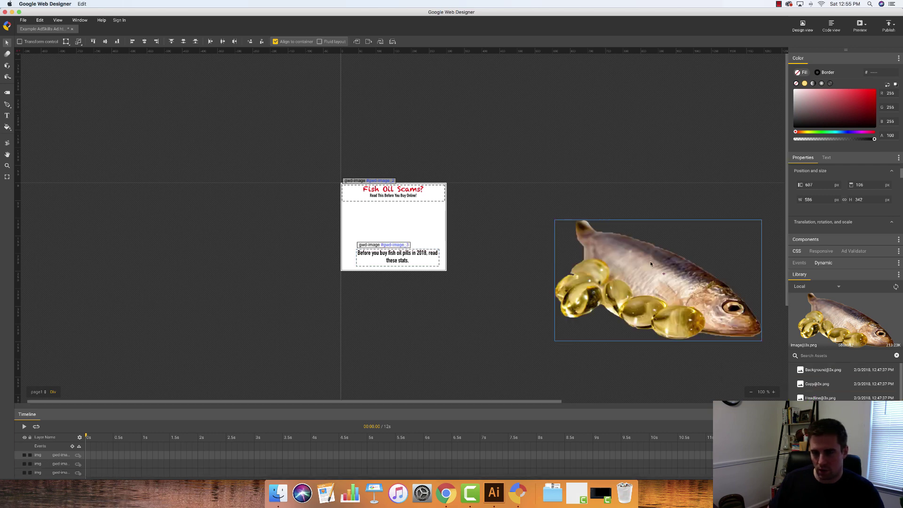
drag(650, 263, 596, 210)
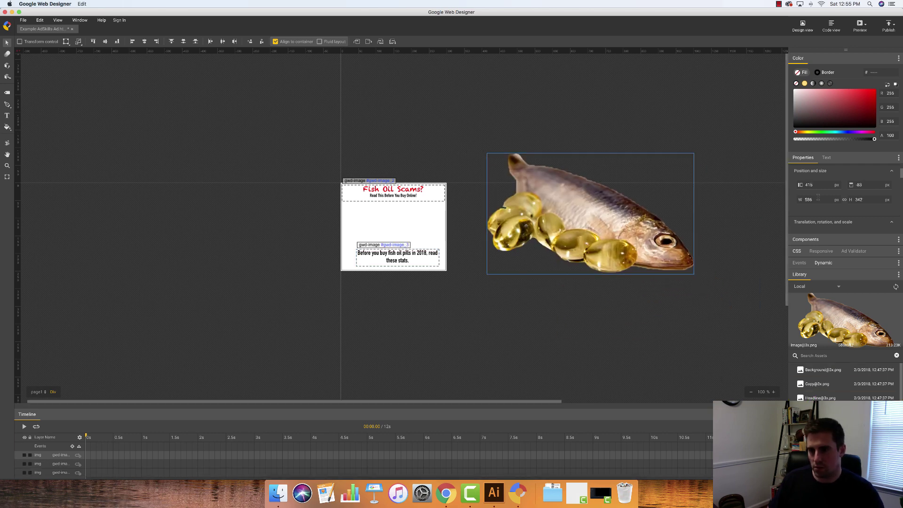
key(super+Tab)
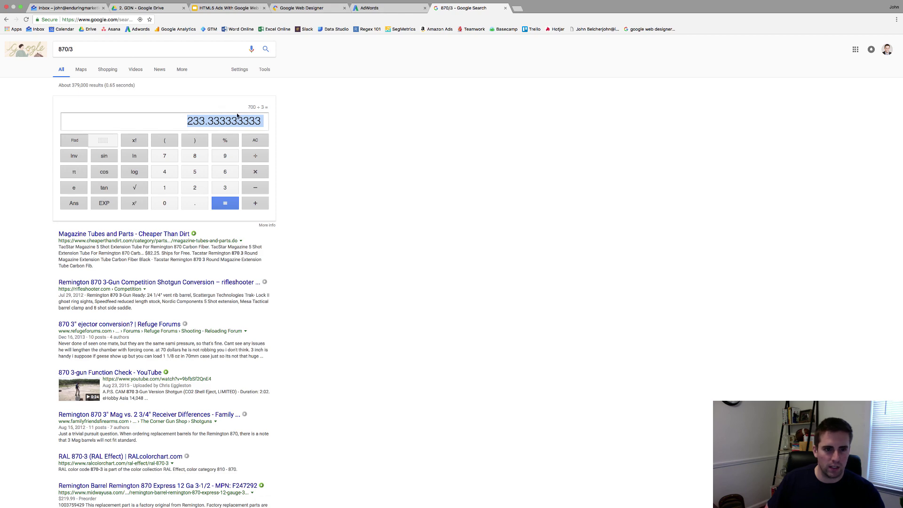
text(586/3)
key(Return)
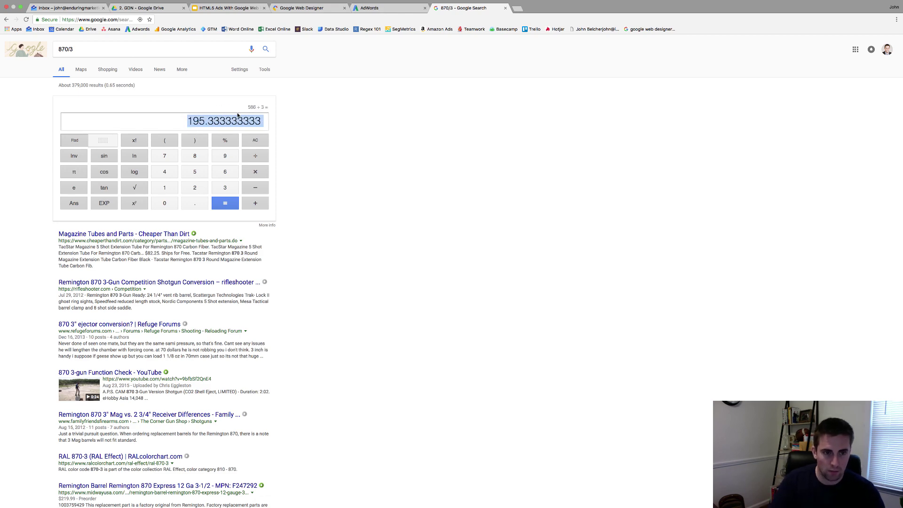
- Return to Google Web Designer, set the fish image's width to 195 px and move it between the headline and copy images
key(super+Tab)
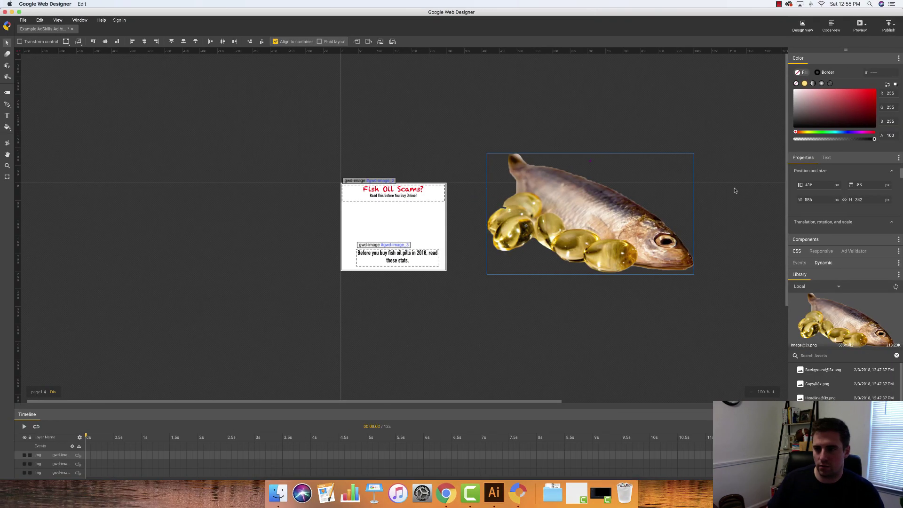
double_click(813, 196)
text(195)
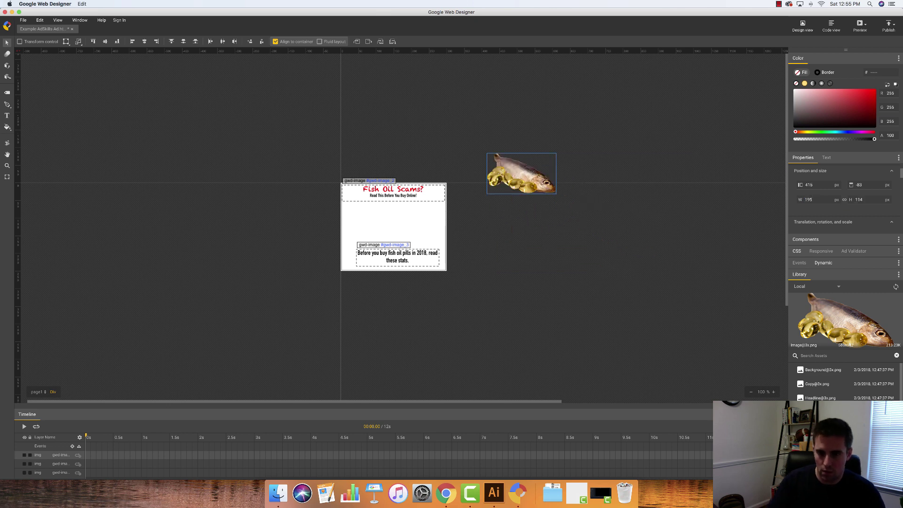
key(Return)
drag(522, 166, 394, 216)
- Center the headline, fish and copy images horizontally in the ad container
click(400, 194)
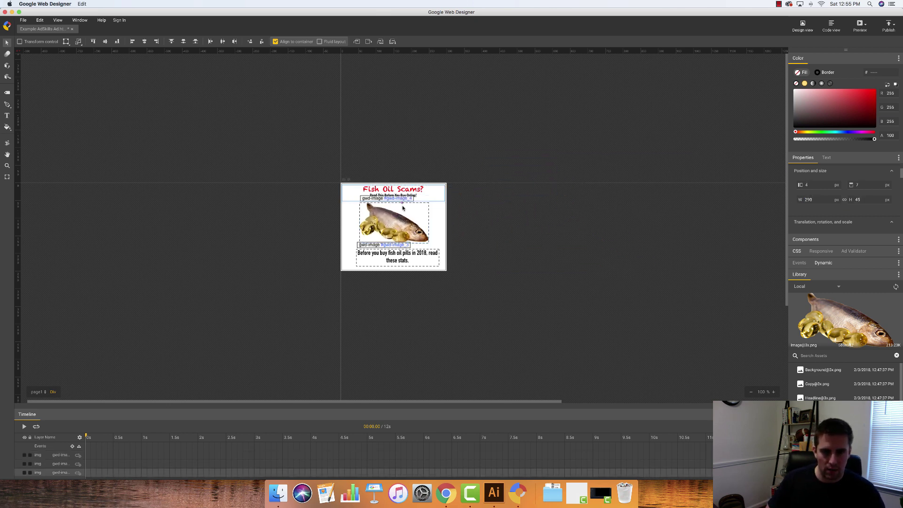
shift+click(405, 223)
shift+click(418, 259)
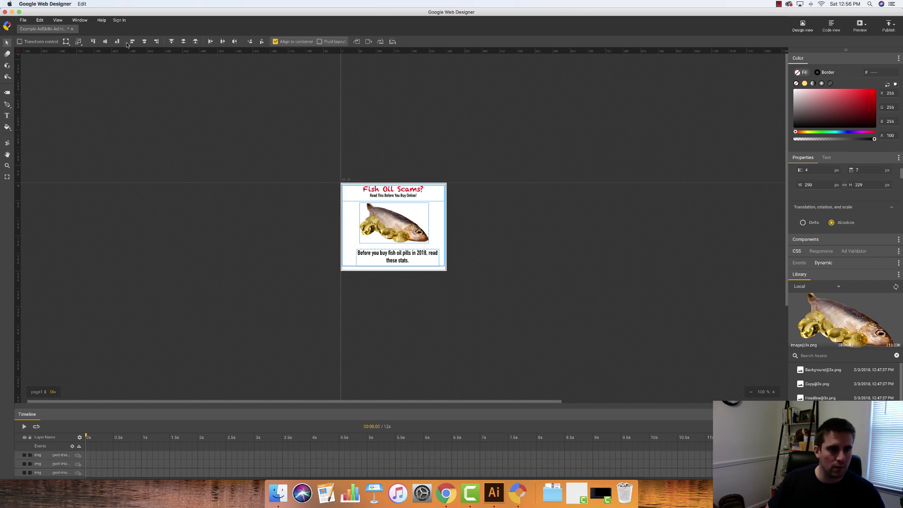
click(144, 41)
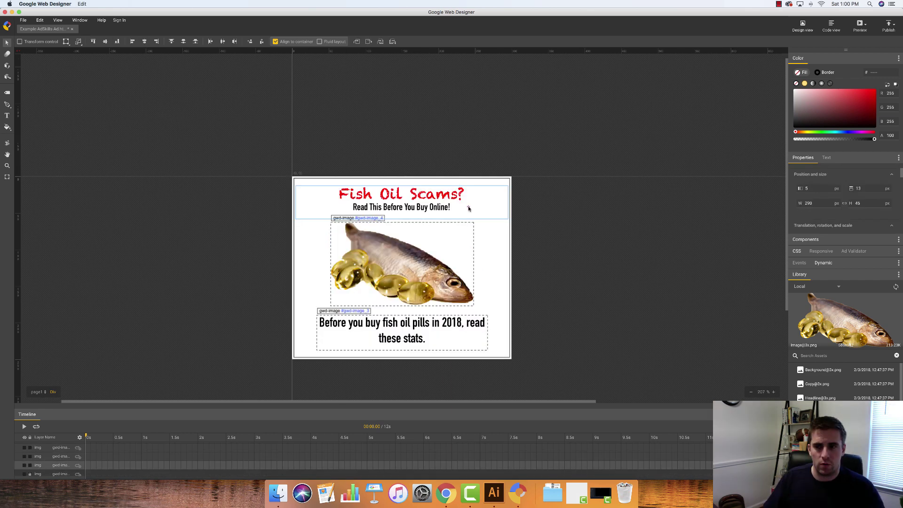
- Try an X translation of 2 px and an X rotation on the headline image, and reset both to 0
scroll(840, 205, down, 1)
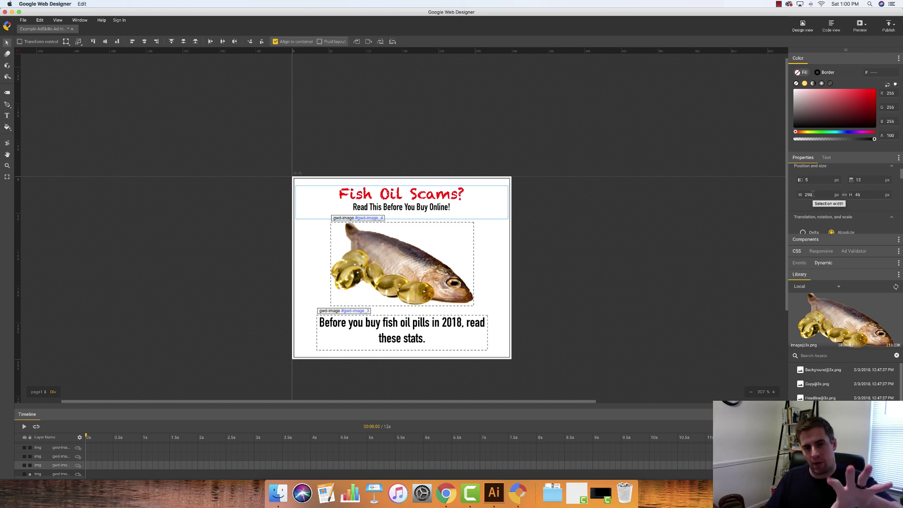
scroll(812, 194, down, 3)
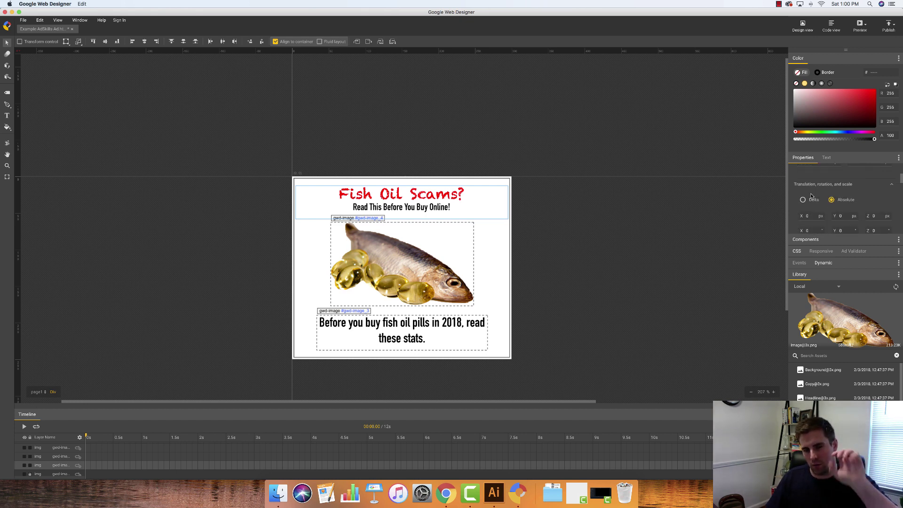
scroll(811, 196, up, 5)
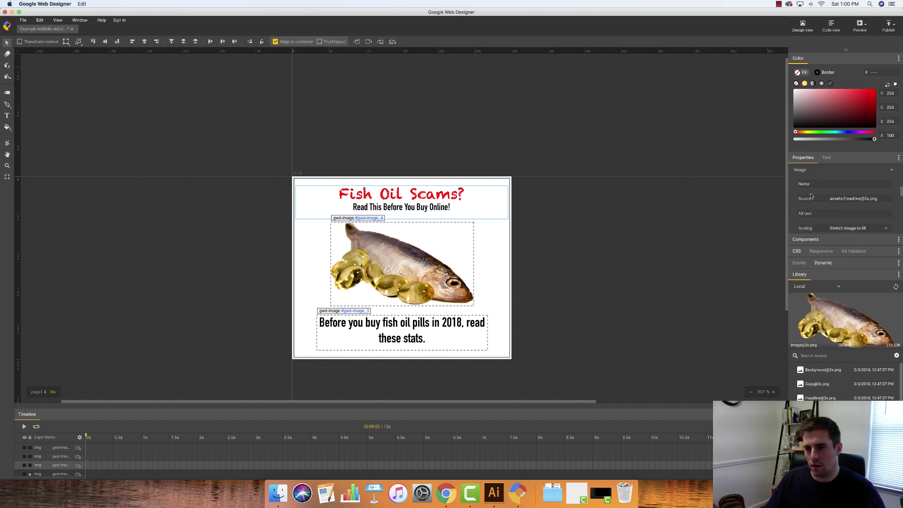
scroll(810, 196, down, 4)
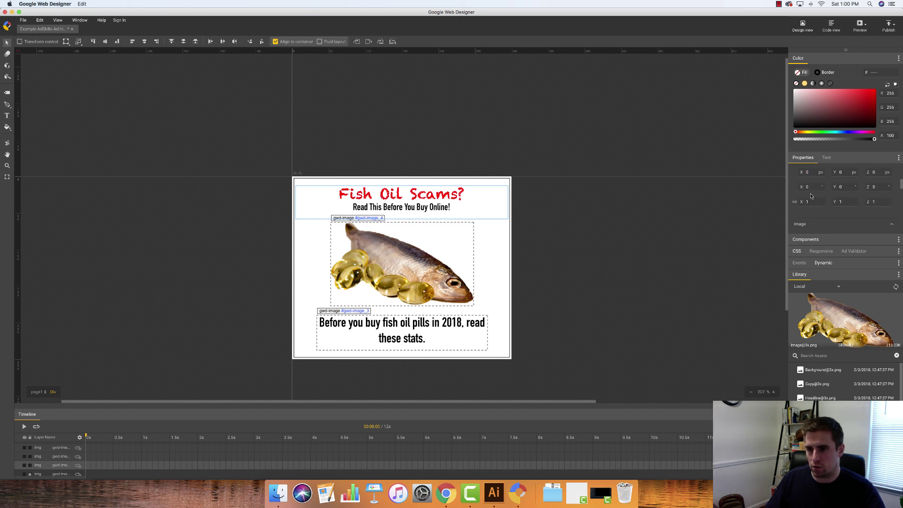
scroll(811, 195, up, 2)
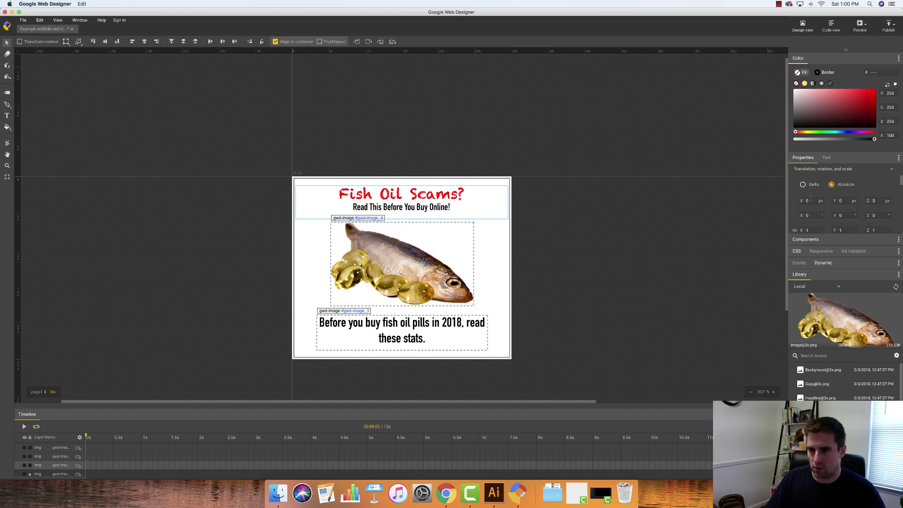
scroll(800, 202, down, 1)
click(807, 196)
text(2)
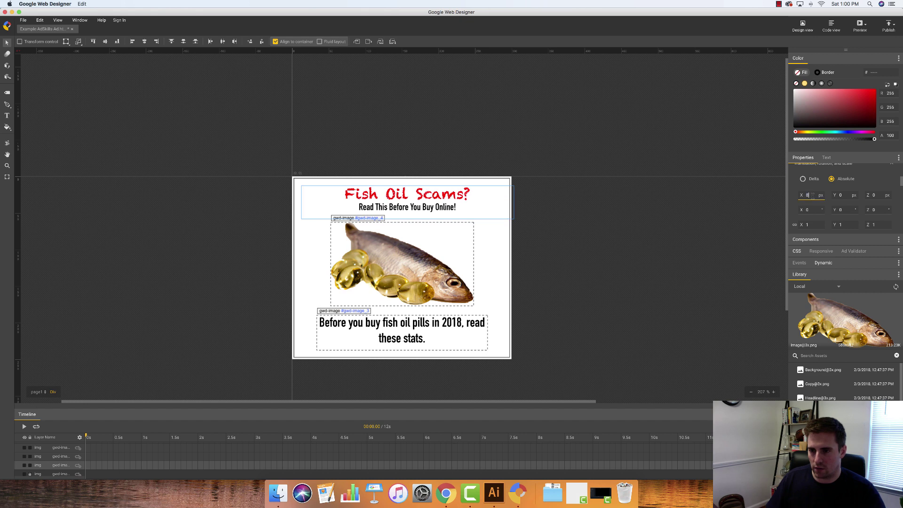
key(BackSpace)
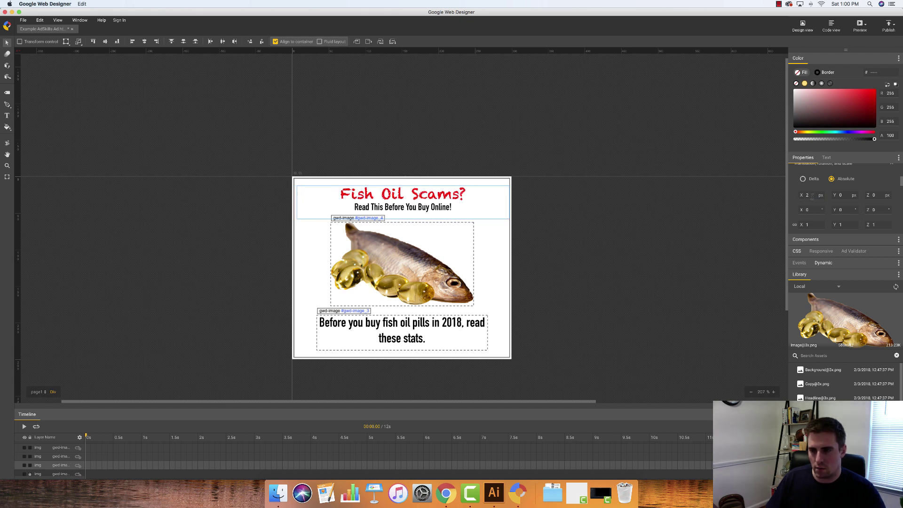
text(0)
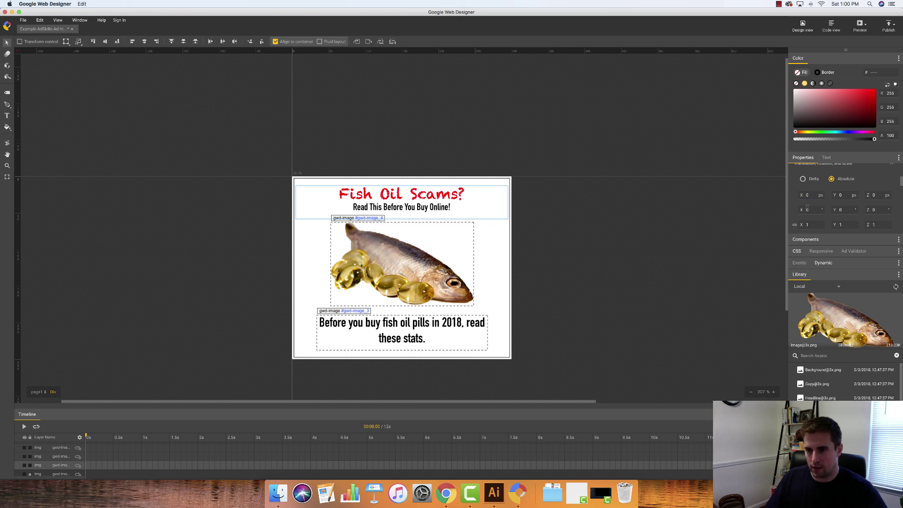
click(812, 208)
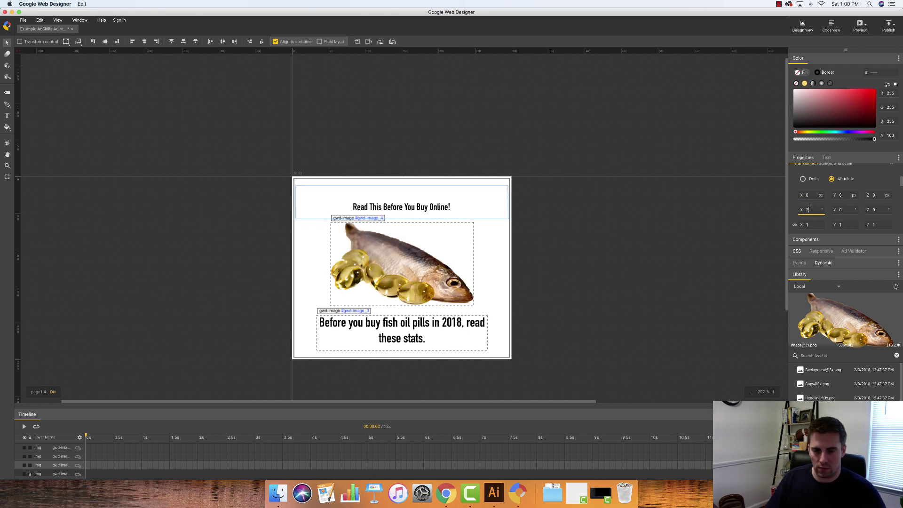
- Scale the headline image down to 0.001 on all three axes at the start of the timeline
scroll(810, 212, down, 1)
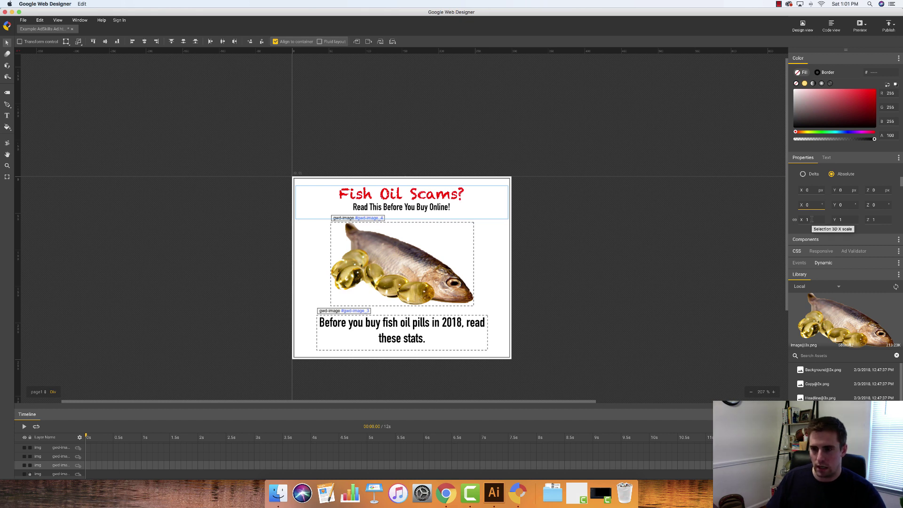
drag(811, 219, 784, 222)
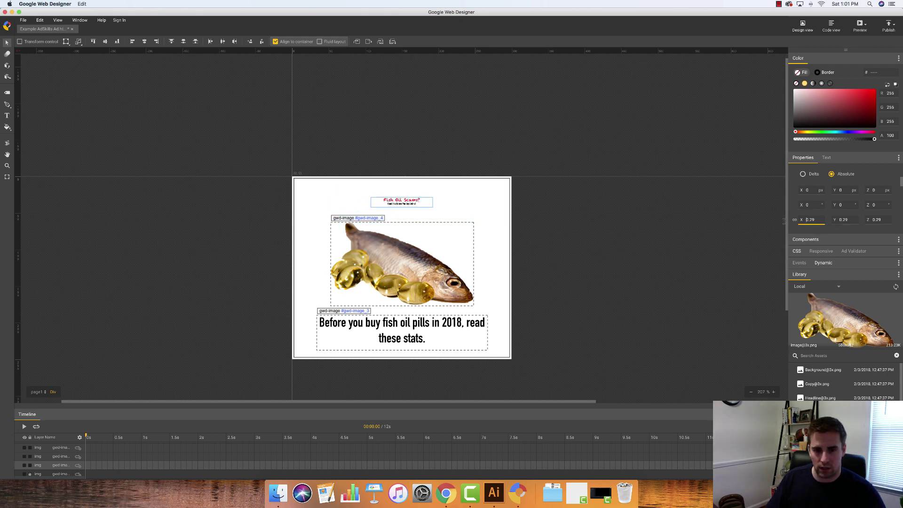
click(816, 219)
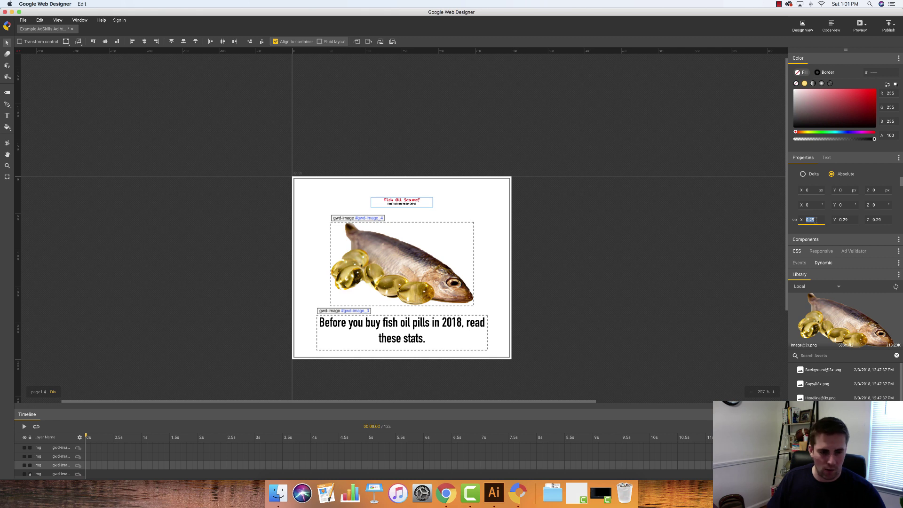
text(0)
key(Return)
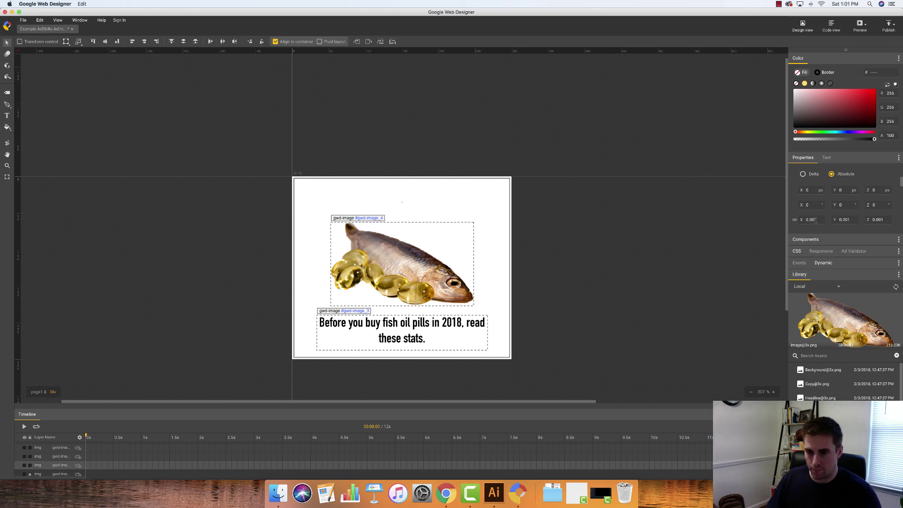
- Insert a keyframe at 1 s on the headline image's layer and return the playhead to 0 s
right_click(100, 457)
click(102, 457)
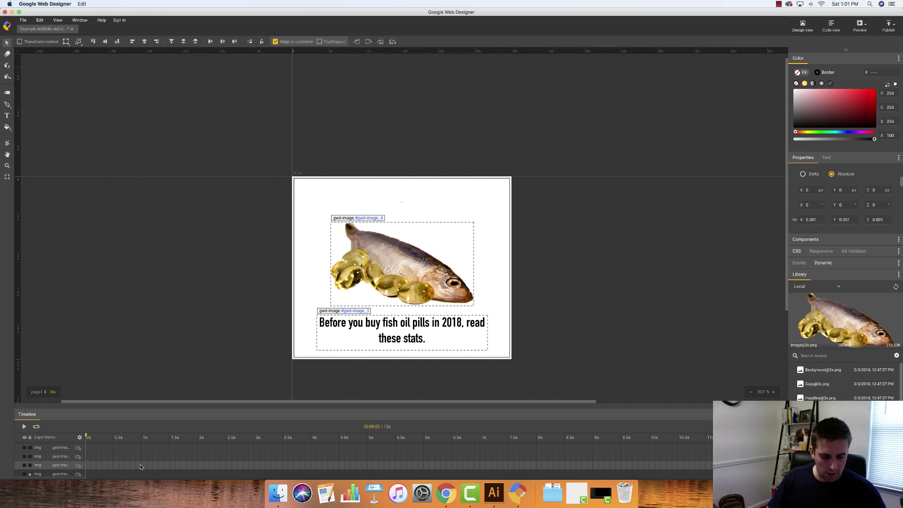
click(140, 467)
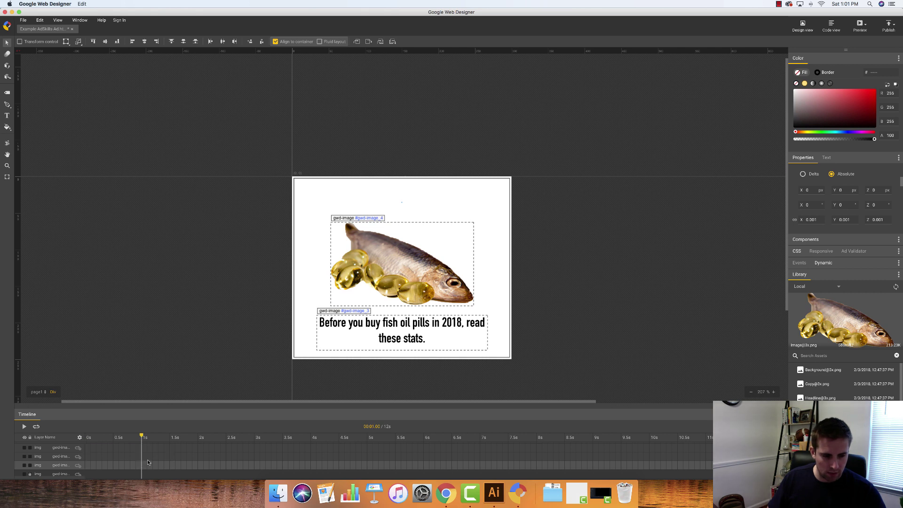
key(F6)
drag(142, 436, 86, 437)
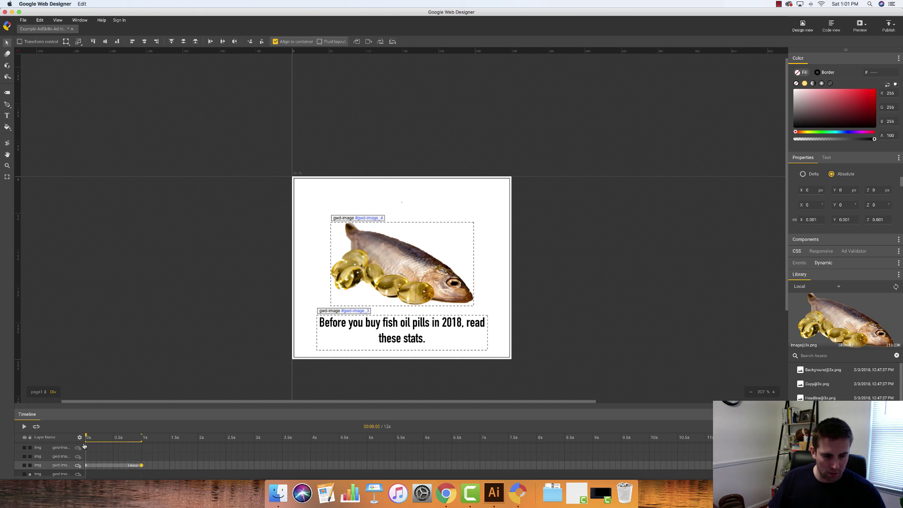
- Set the headline image's scale to 1 on all axes at its 1 s keyframe, and deselect the image
click(140, 465)
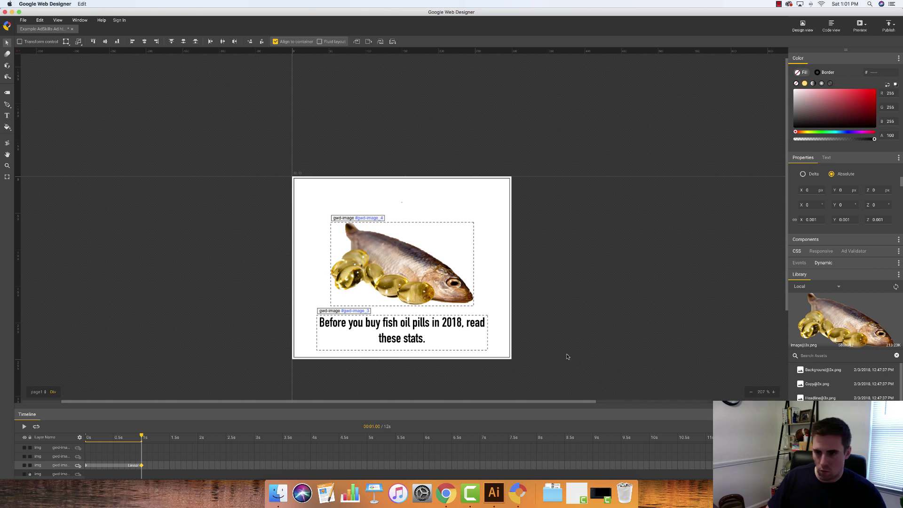
click(811, 219)
text(1)
key(Return)
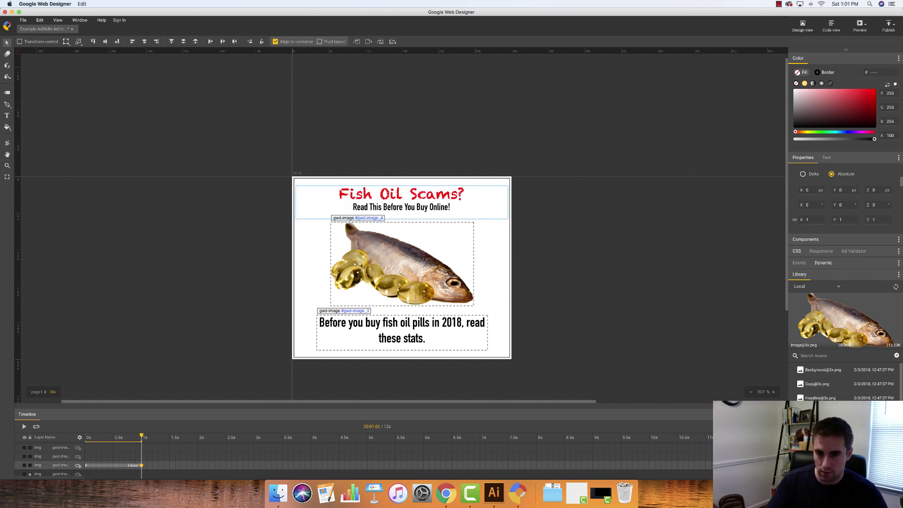
click(638, 274)
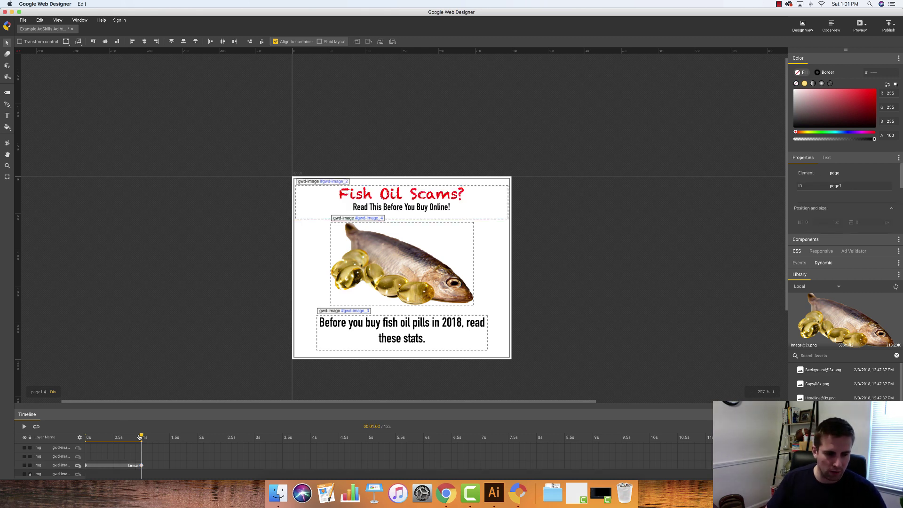
- Play the headline image's scaling animation from the start of the timeline
drag(140, 437, 86, 437)
click(25, 427)
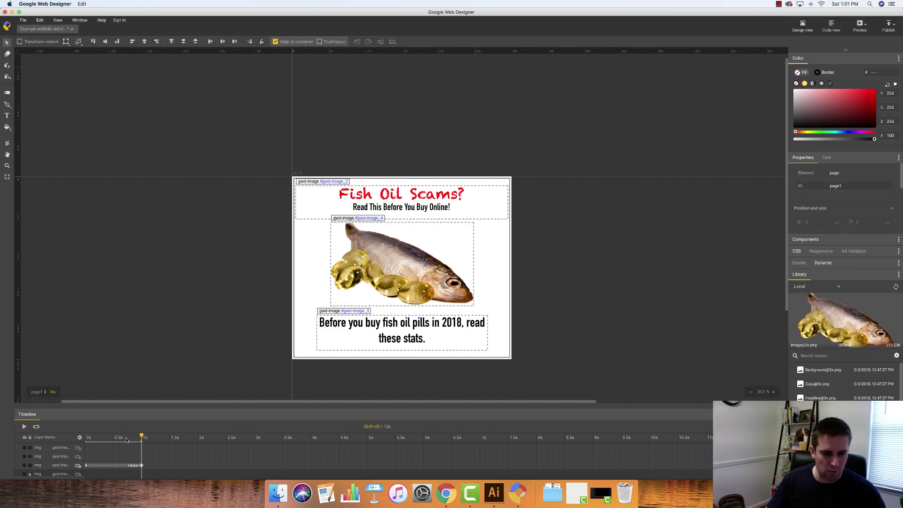
- Insert a keyframe at 0.6 s on the headline image's layer with a scale of 1.2 on all axes, and play the animation
drag(141, 437, 119, 439)
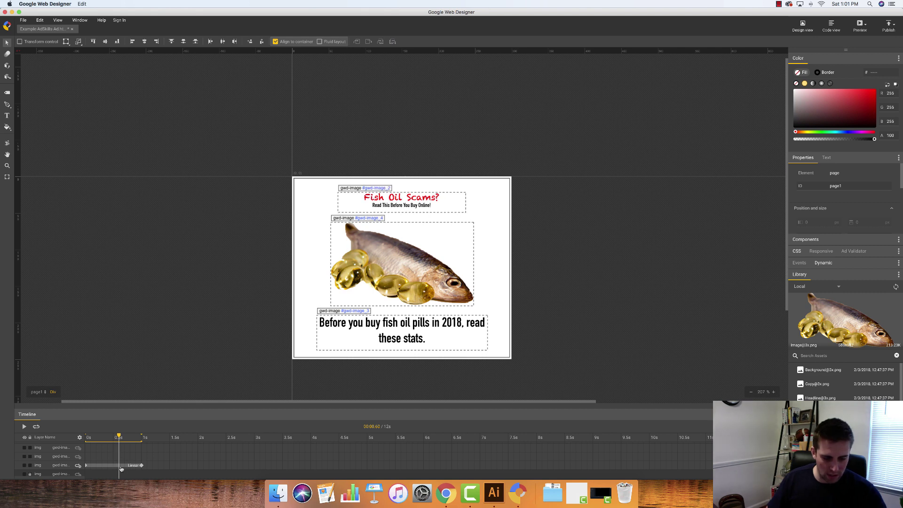
right_click(121, 468)
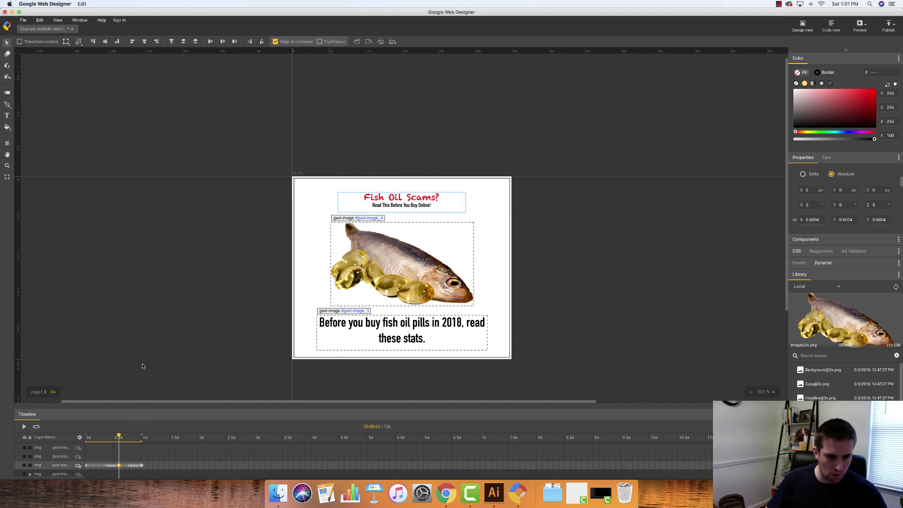
click(141, 366)
click(812, 220)
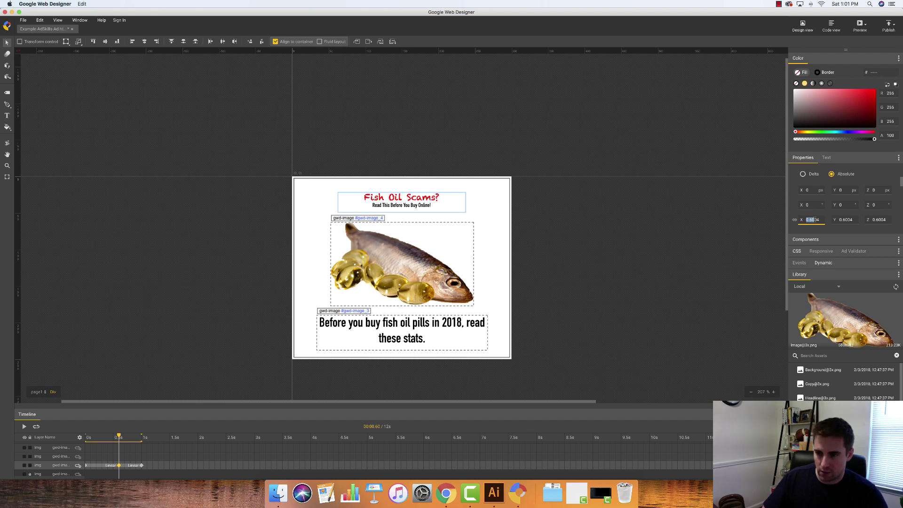
text(1.2)
key(Return)
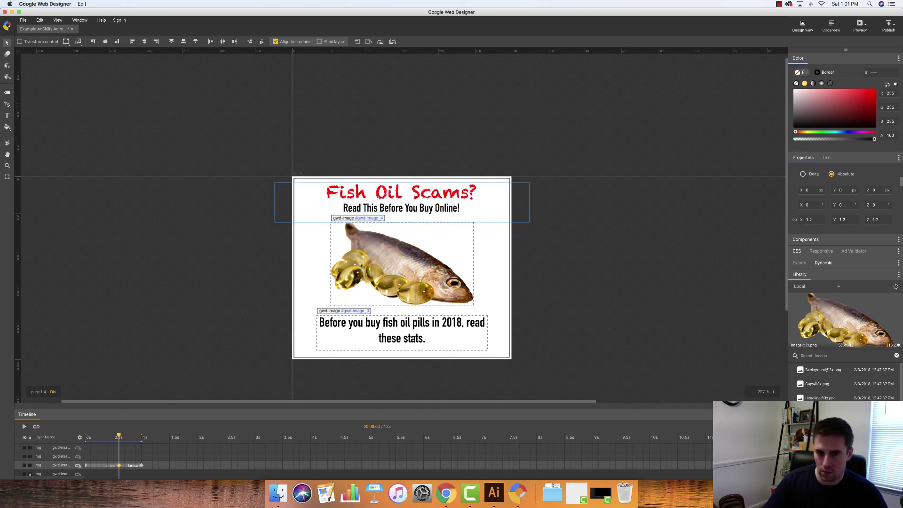
drag(119, 437, 65, 440)
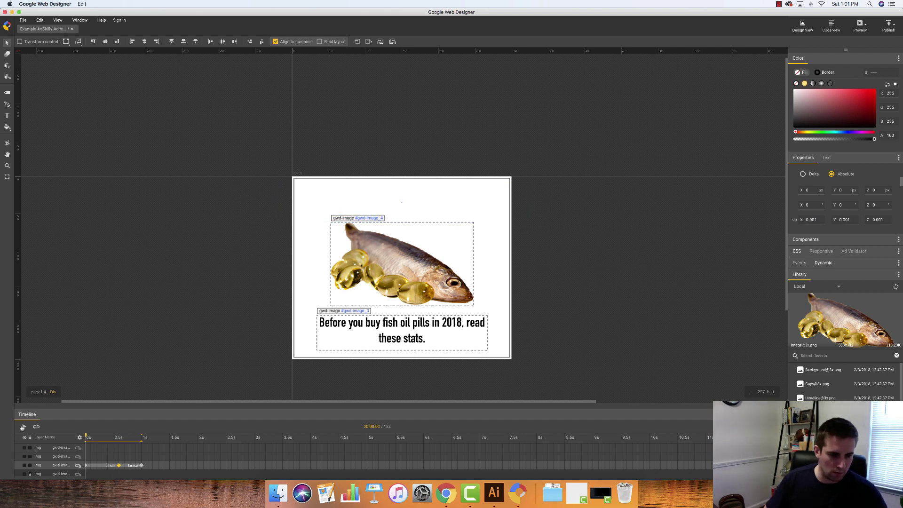
click(24, 426)
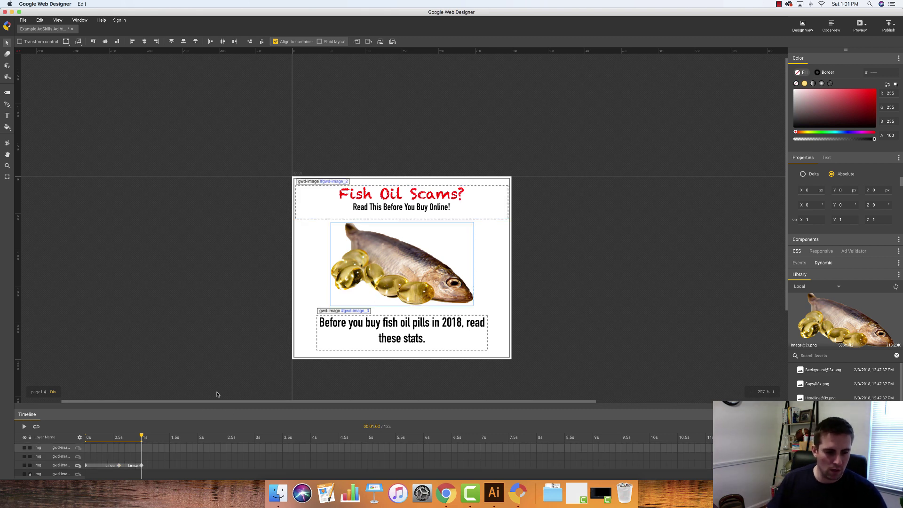
- Insert a keyframe at 1 s on the fish image's layer and select that keyframe
right_click(142, 450)
click(155, 455)
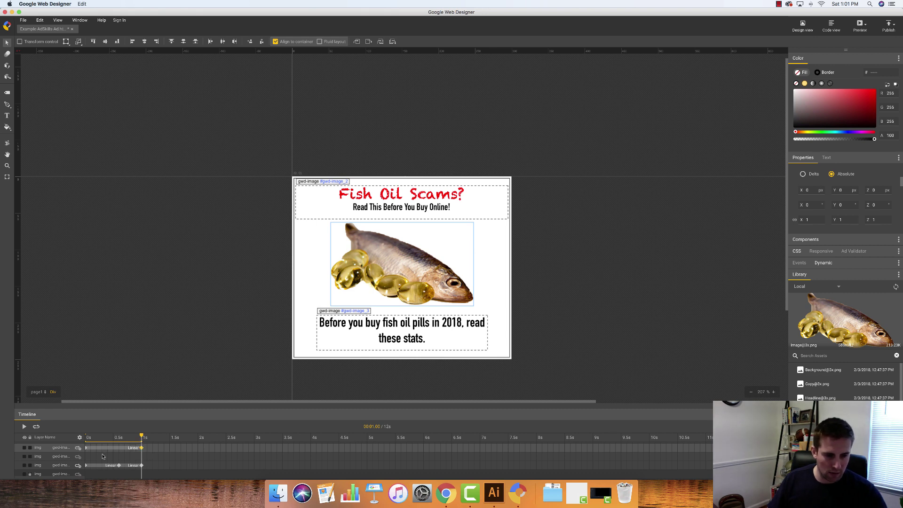
click(87, 450)
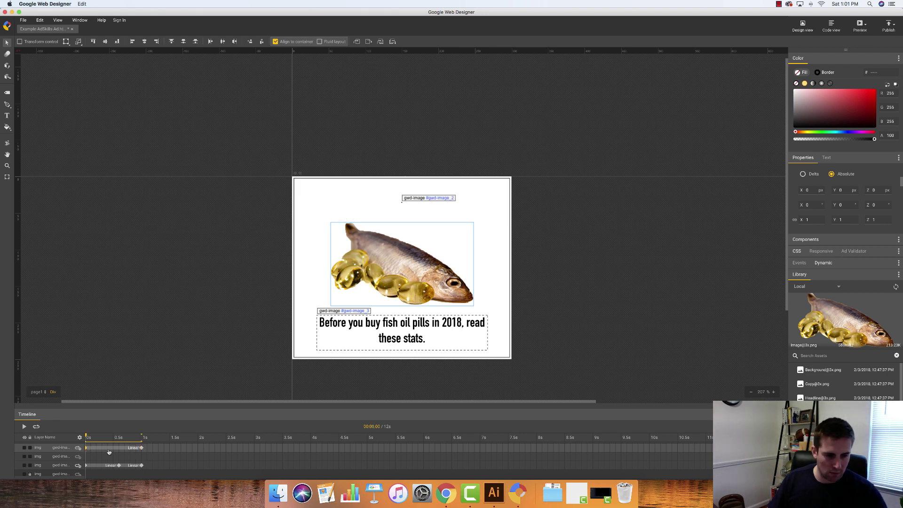
click(142, 448)
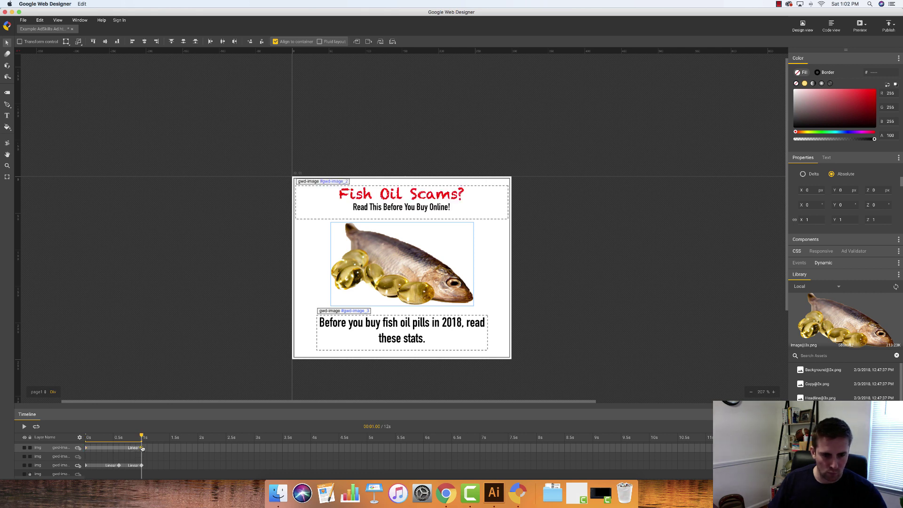
mouse_move(141, 438)
mouse_down()
mouse_move(84, 437)
mouse_move(142, 439)
mouse_up()
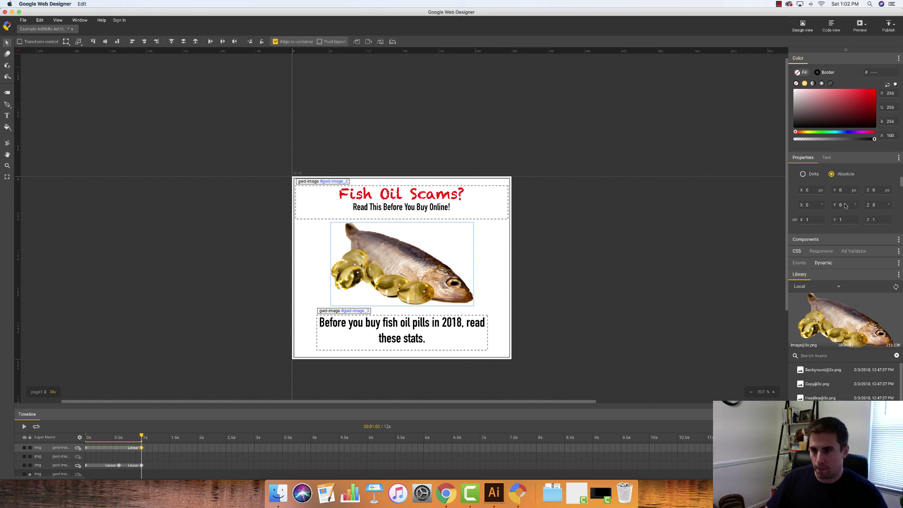
- Set the fish image's Z rotation to 5° at its 1 s keyframe
click(873, 204)
text(8)
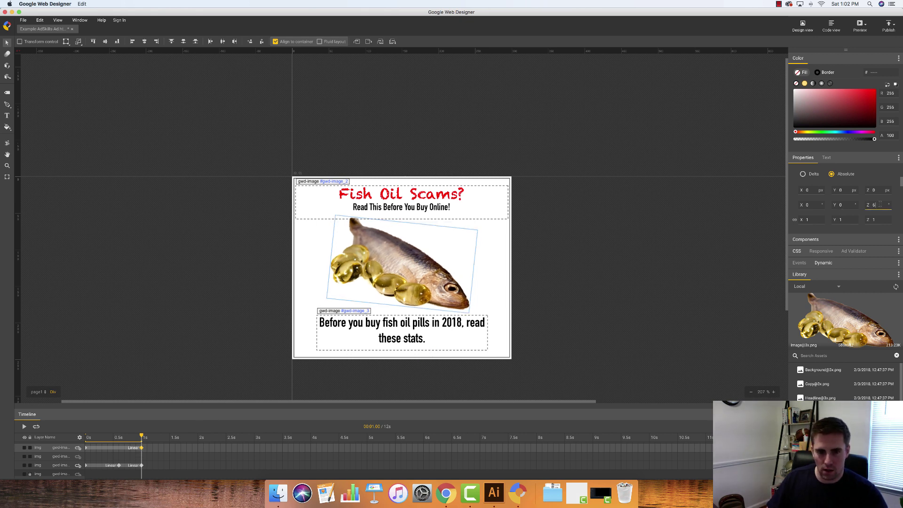
key(BackSpace)
text(1)
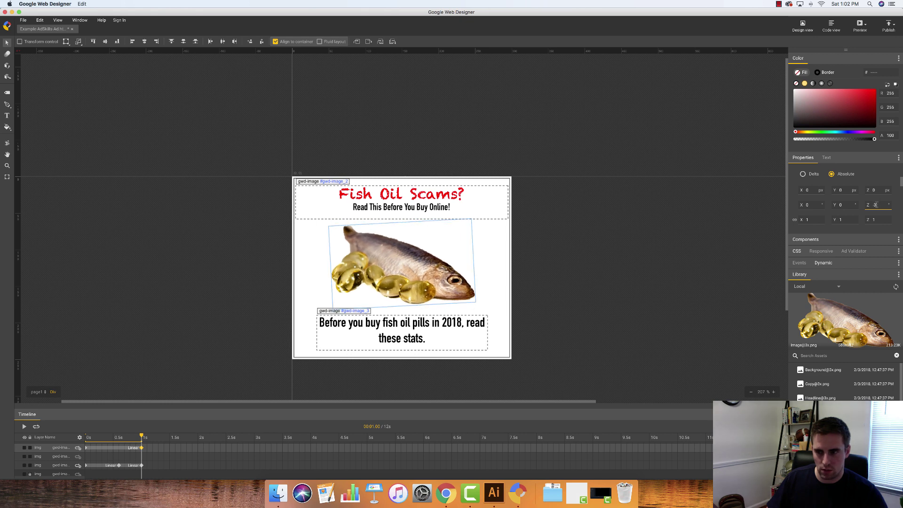
key(BackSpace)
text(0)
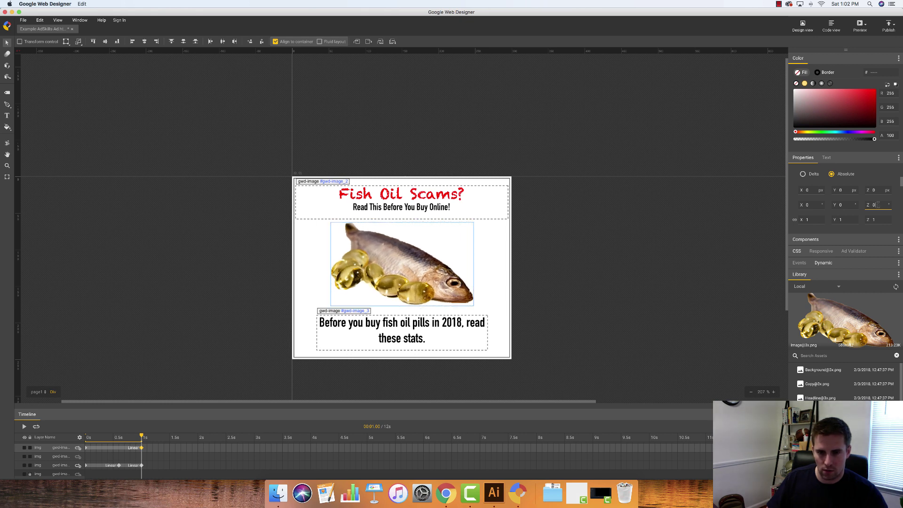
key(BackSpace)
text(5)
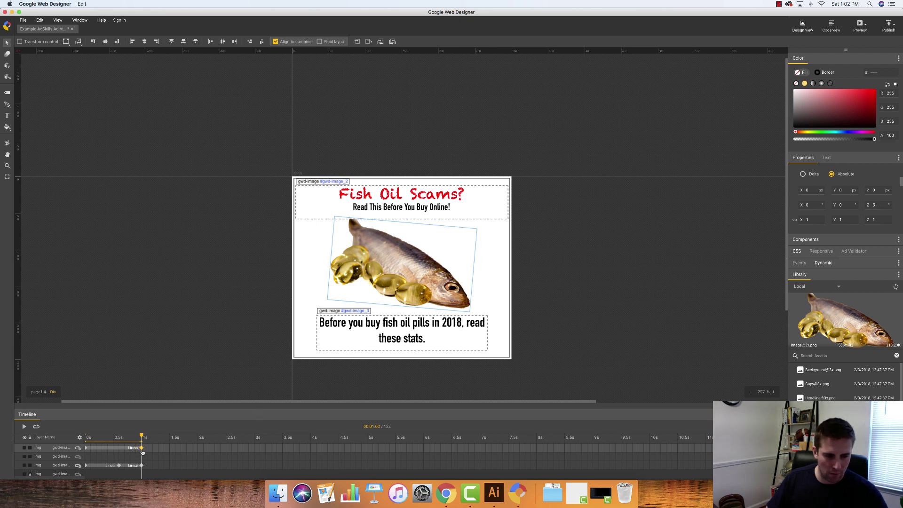
- Insert a keyframe at 2 s on the fish image's layer and set its Z rotation to -5°
click(197, 446)
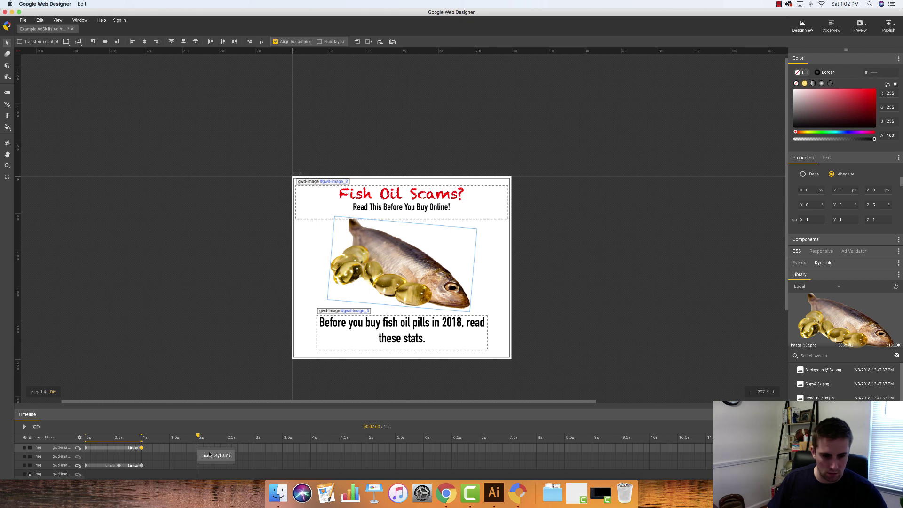
key(F6)
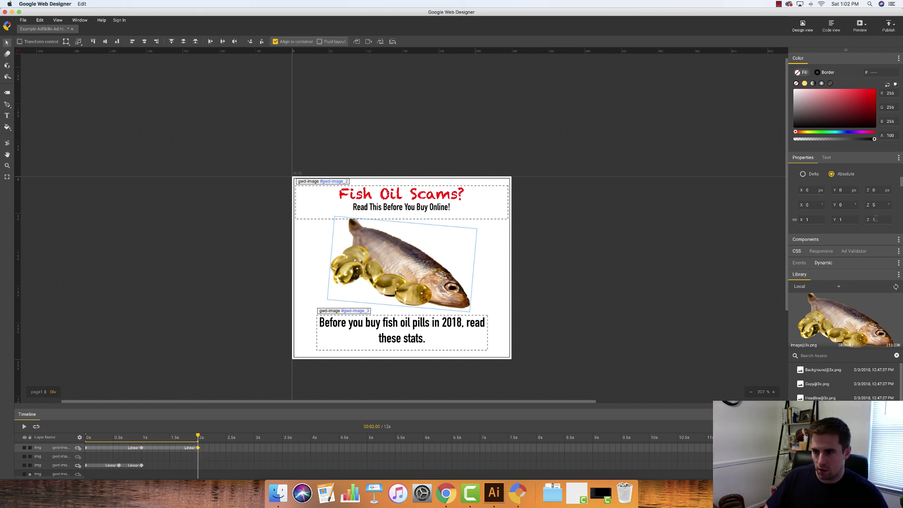
click(876, 218)
click(876, 205)
text(-5)
key(Return)
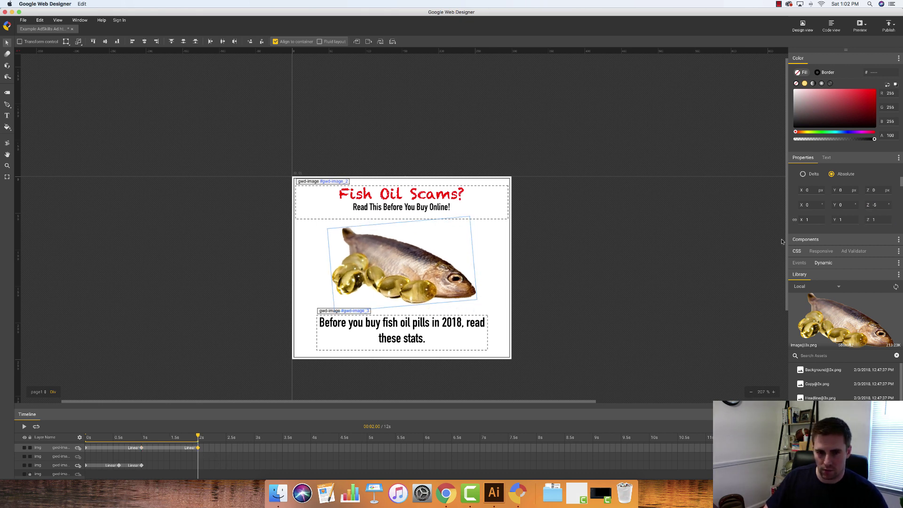
- Insert a keyframe at 3 s on the fish image's layer and set its Z rotation to 5°
double_click(255, 446)
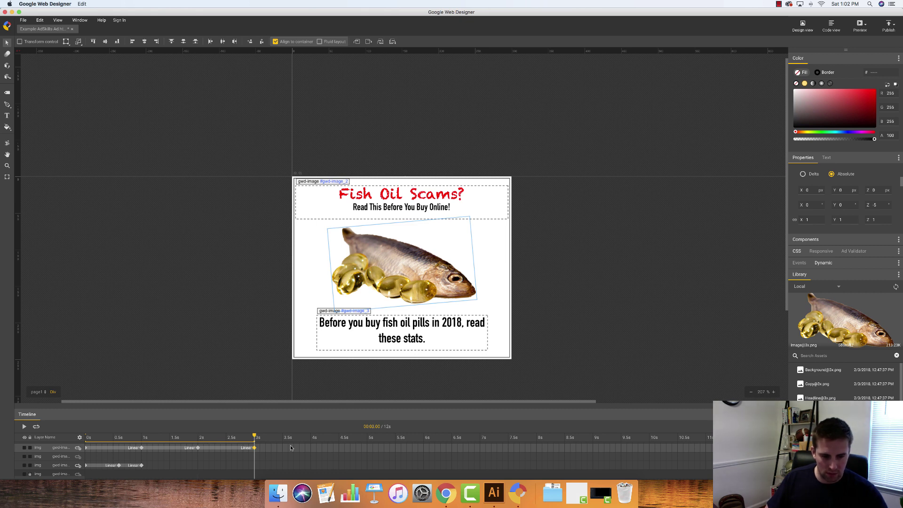
double_click(879, 205)
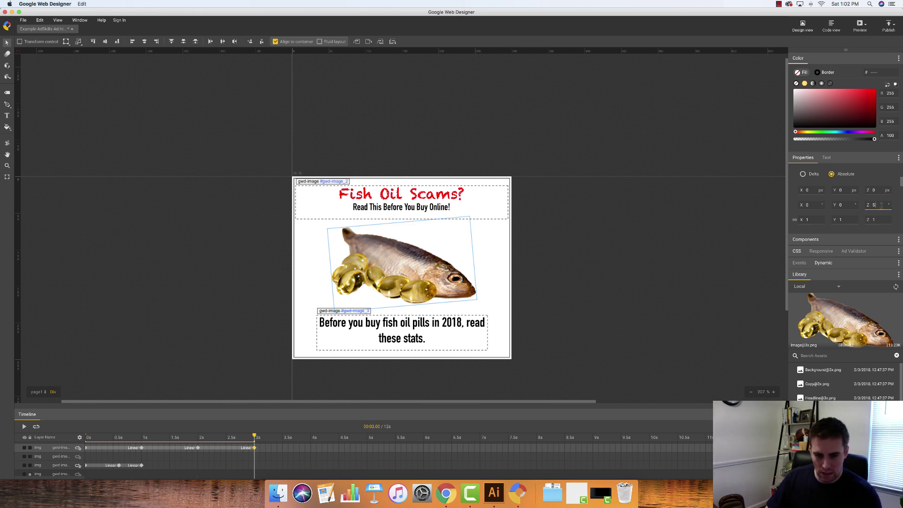
text(5)
key(Return)
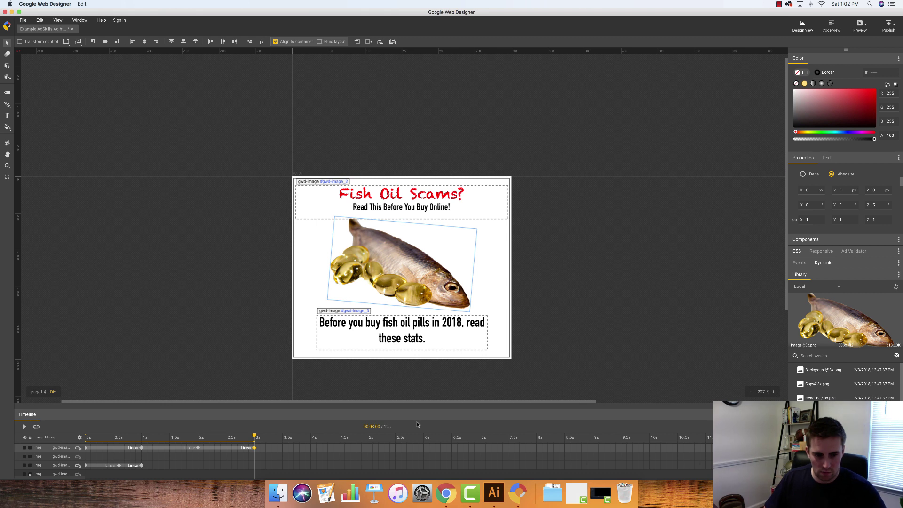
- Insert a keyframe at 4 s on the fish image's layer with a Z rotation of -5°, and play the animation from the start
double_click(311, 447)
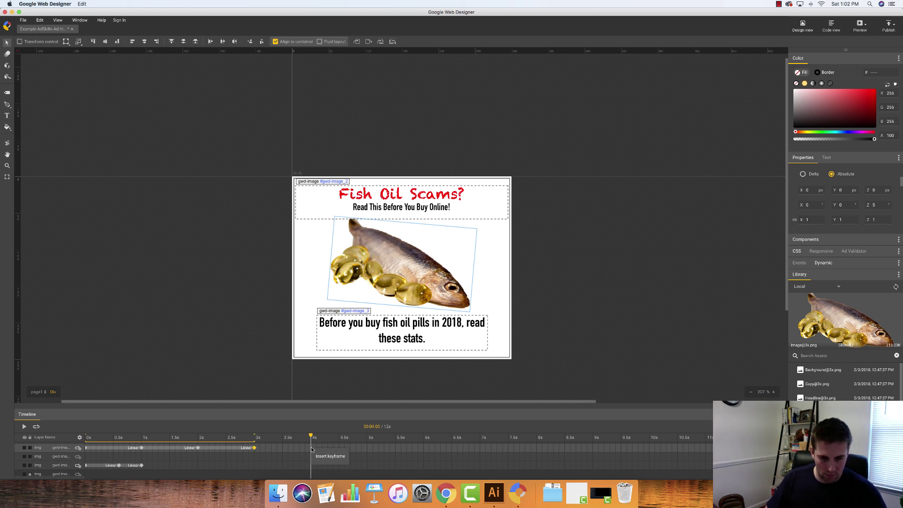
double_click(878, 206)
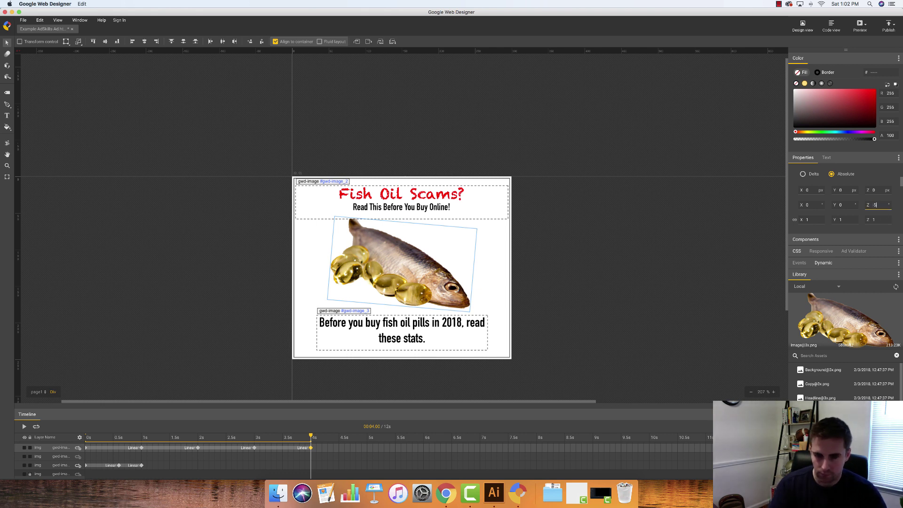
text(-5)
key(Return)
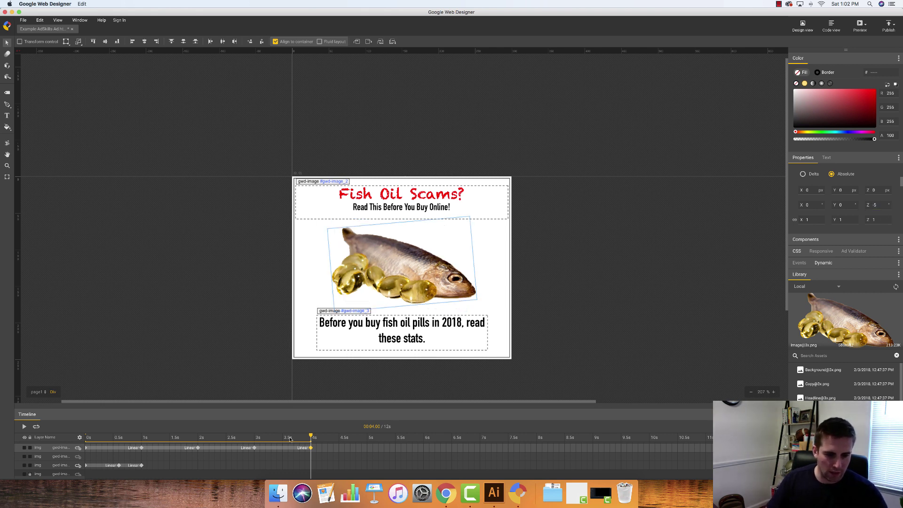
click(87, 437)
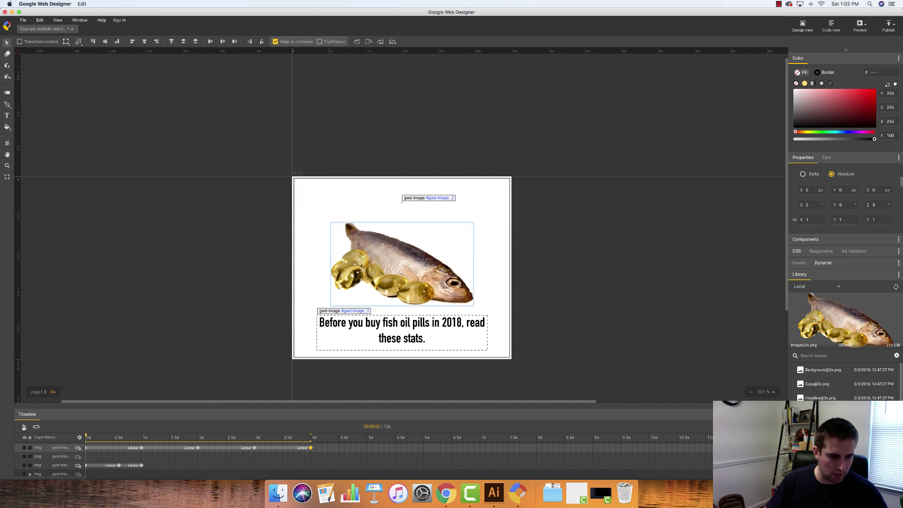
click(24, 427)
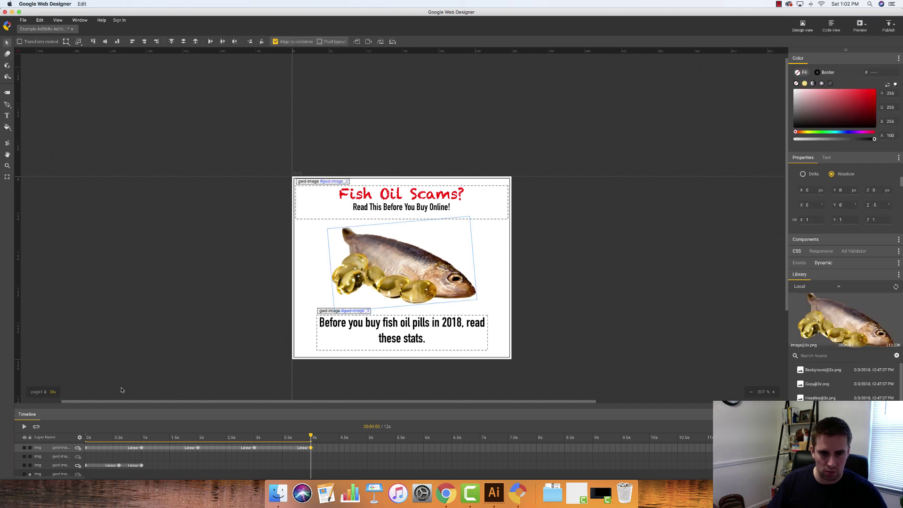
- Move all the fish image's keyframes 2 s later so they span 2 s to 6 s, and return the playhead to 0 s
click(86, 448)
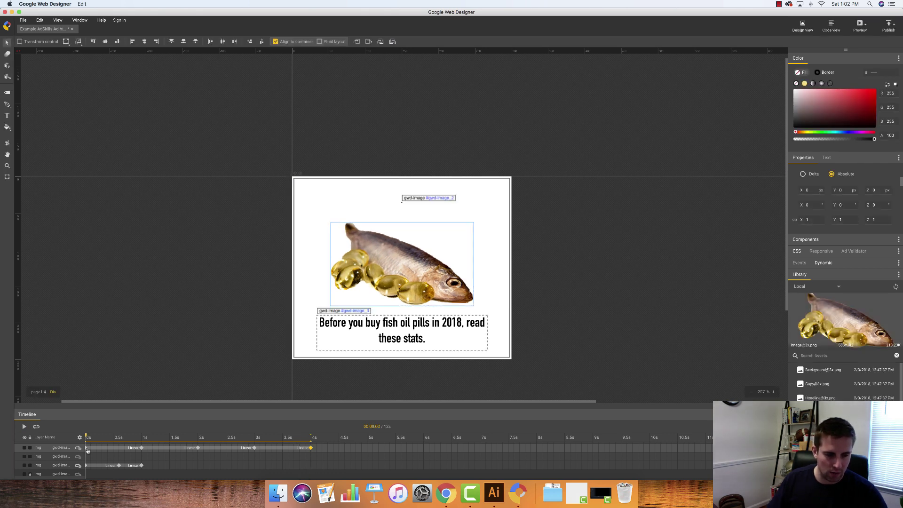
click(141, 448)
click(198, 447)
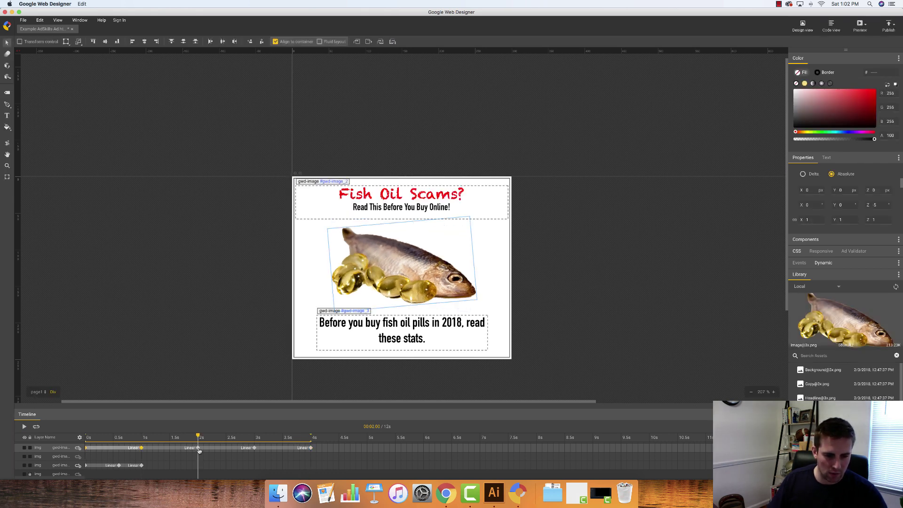
click(254, 448)
click(310, 448)
drag(147, 451, 85, 437)
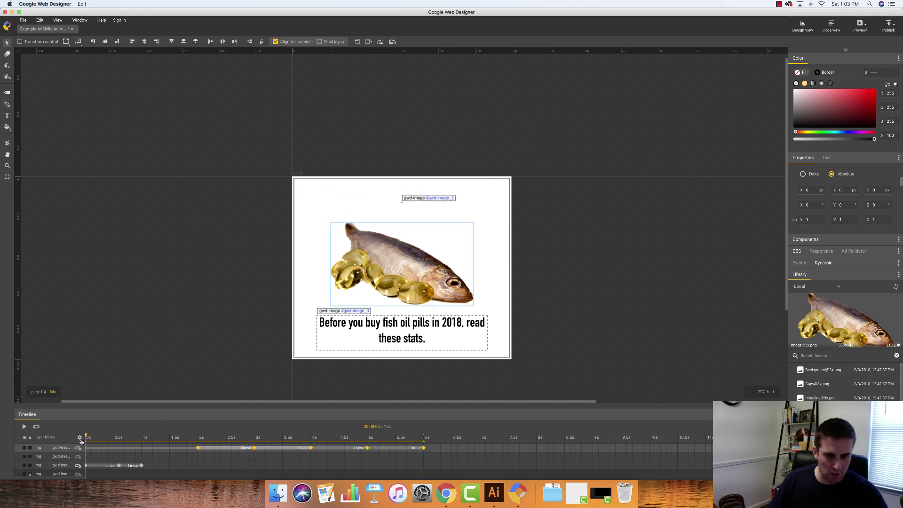
- Play the retimed animation, including with timeline looping turned on, and preview the ad
click(24, 426)
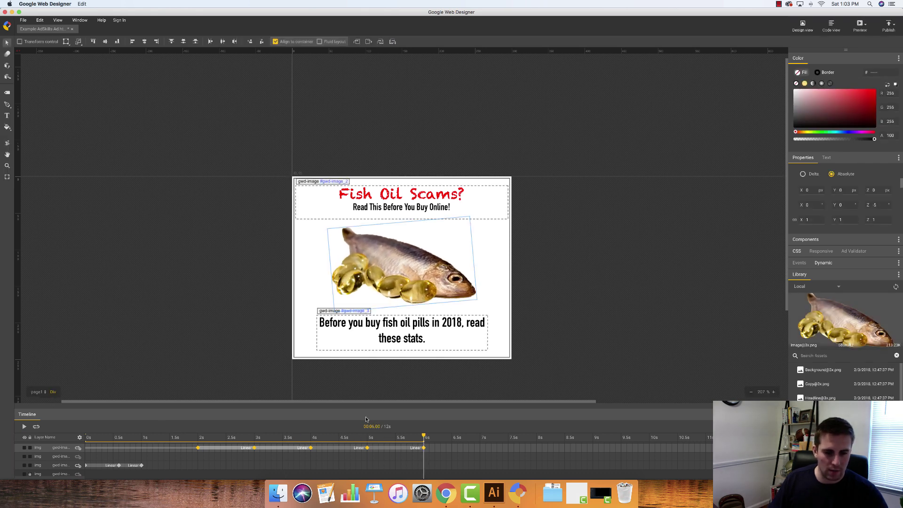
click(24, 427)
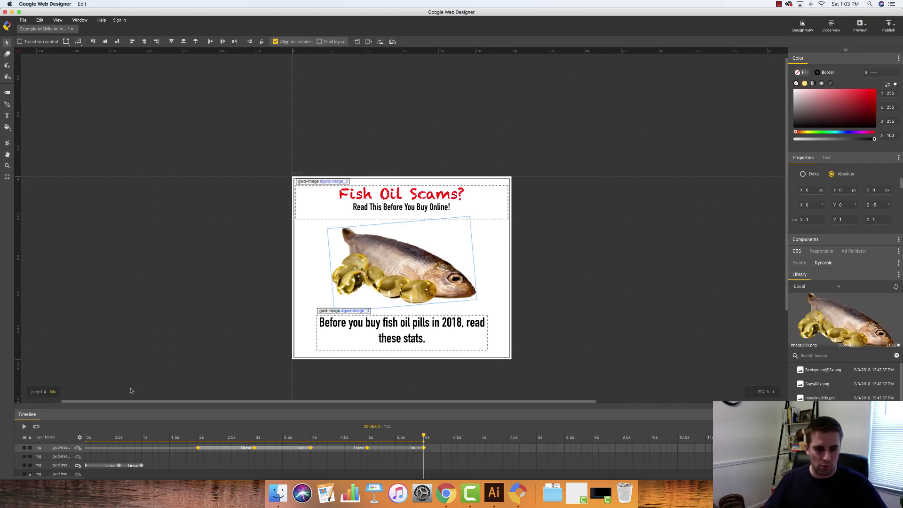
click(37, 426)
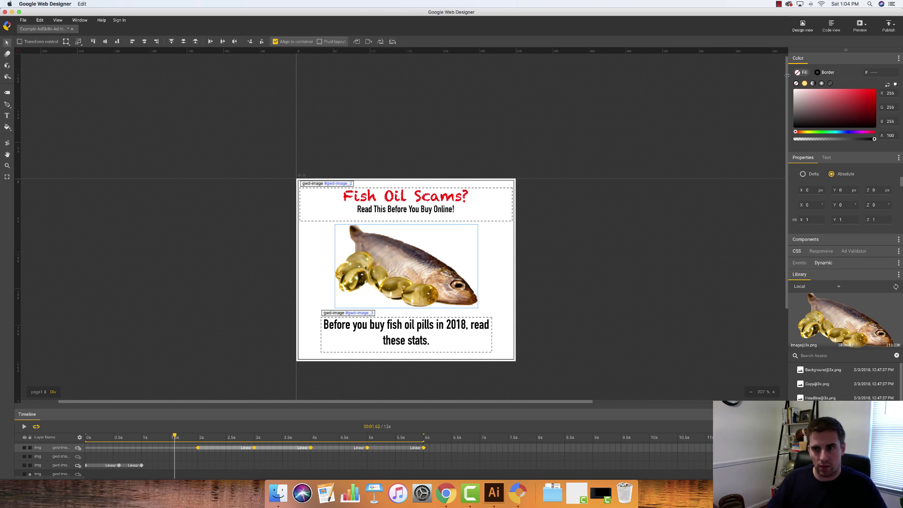
click(860, 25)
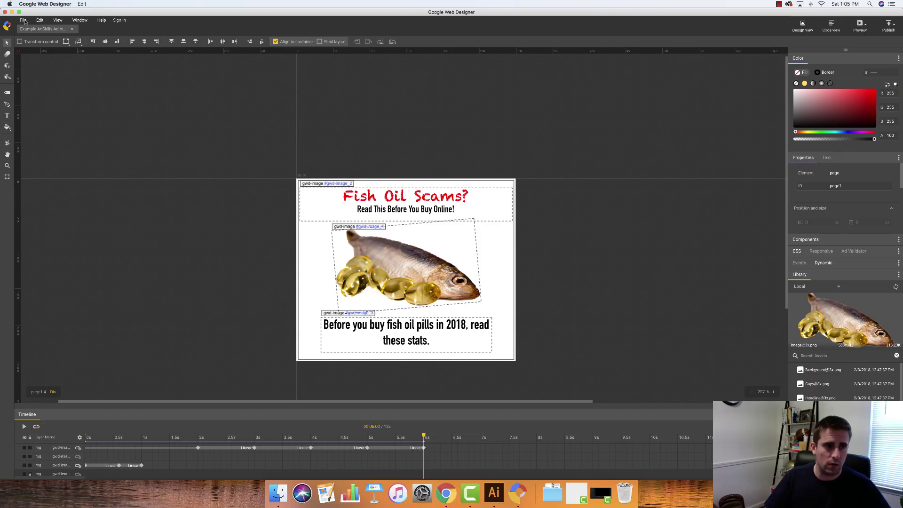
- Publish the ad locally as Example AdSkills Ad with the Create Zip option enabled
click(24, 21)
mouse_move(53, 177)
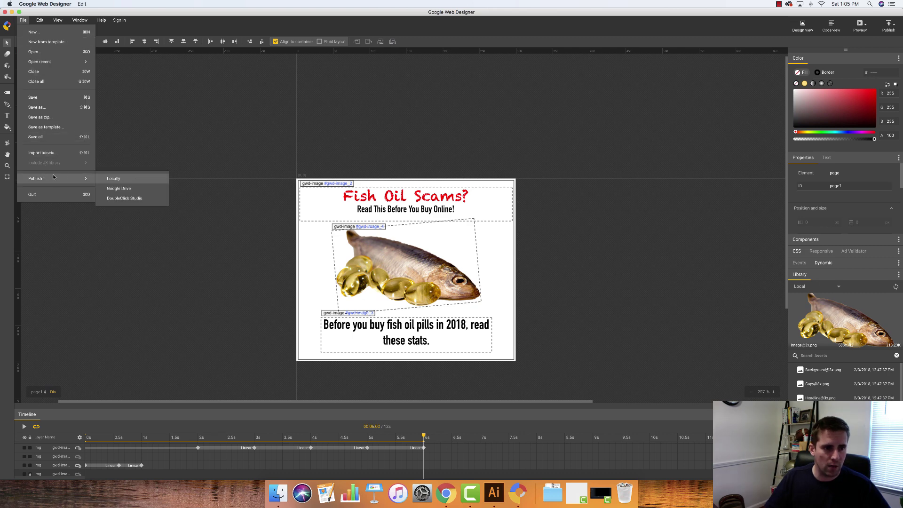
click(114, 178)
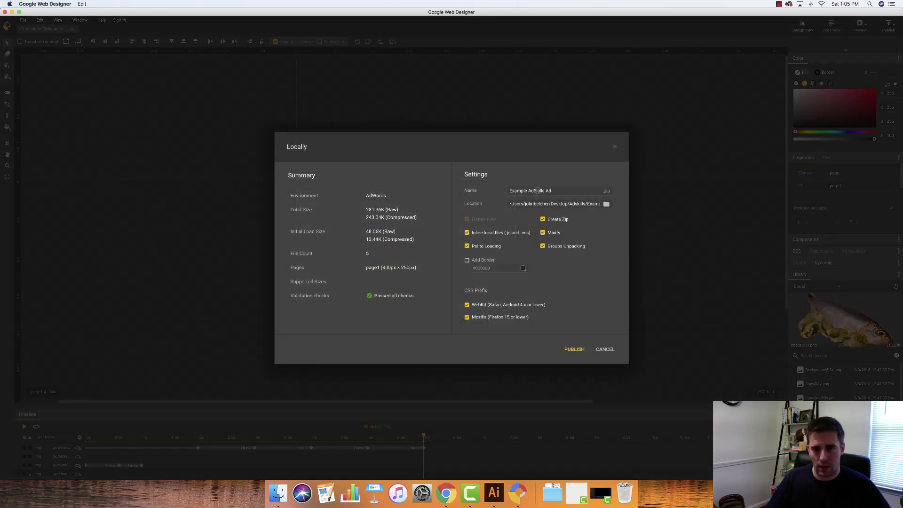
click(587, 349)
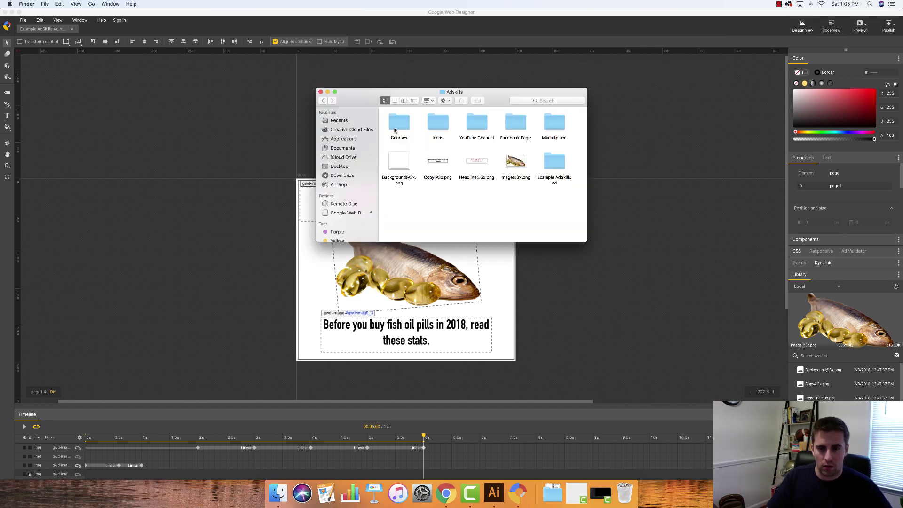
- Examine the published ad files in the Example AdSkills Ad folder inside the Adskills folder in Finder
double_click(554, 164)
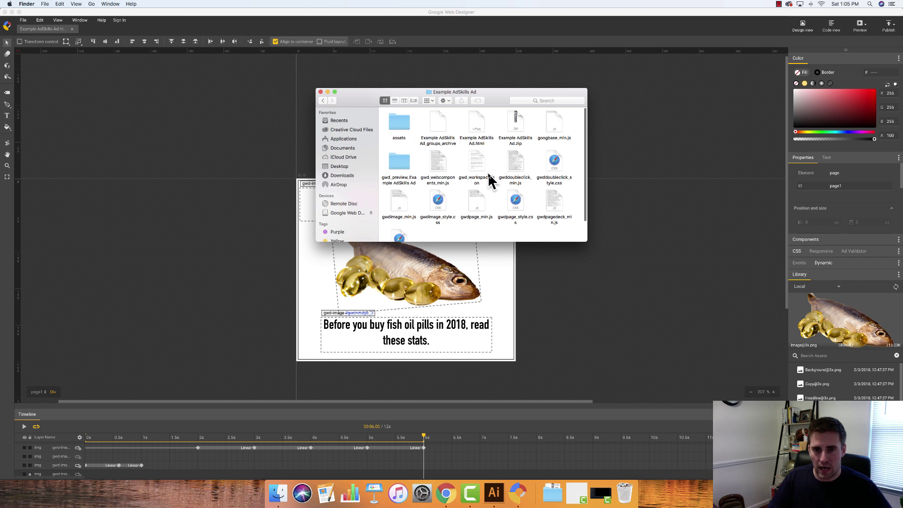
scroll(484, 179, down, 2)
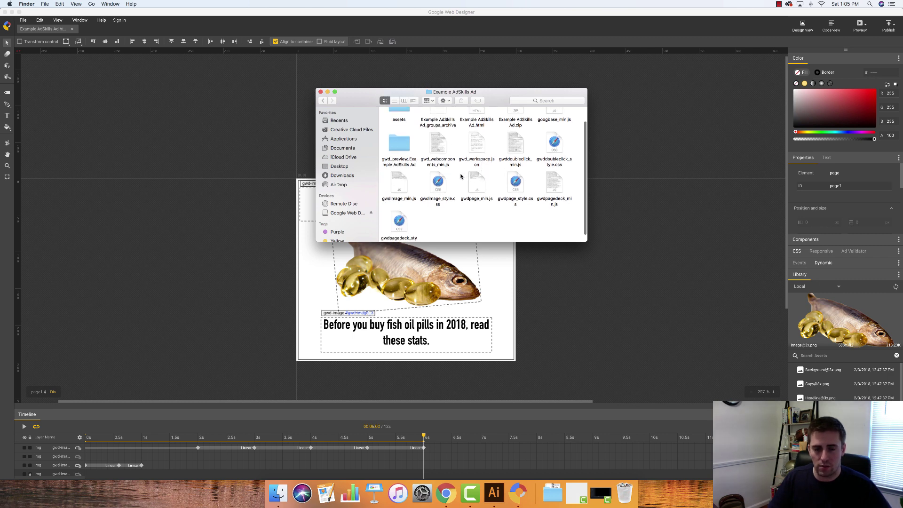
scroll(464, 176, up, 2)
scroll(461, 176, down, 2)
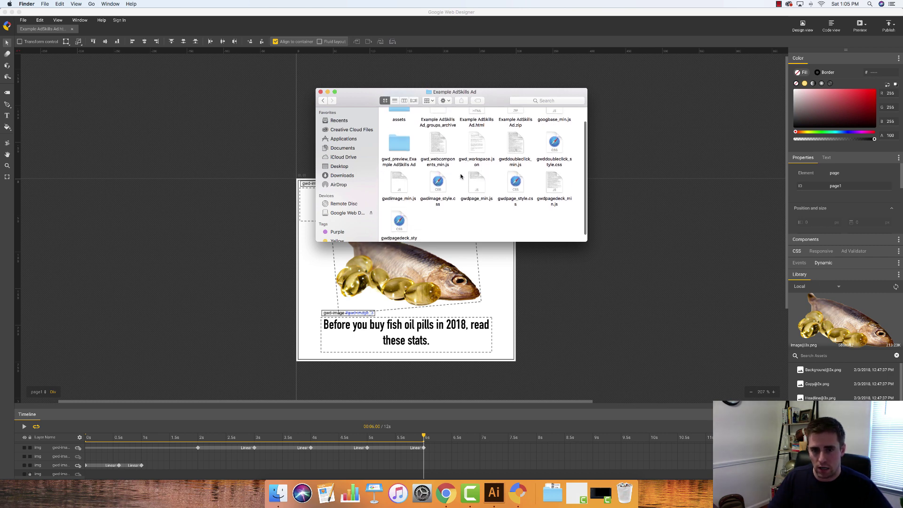
click(322, 101)
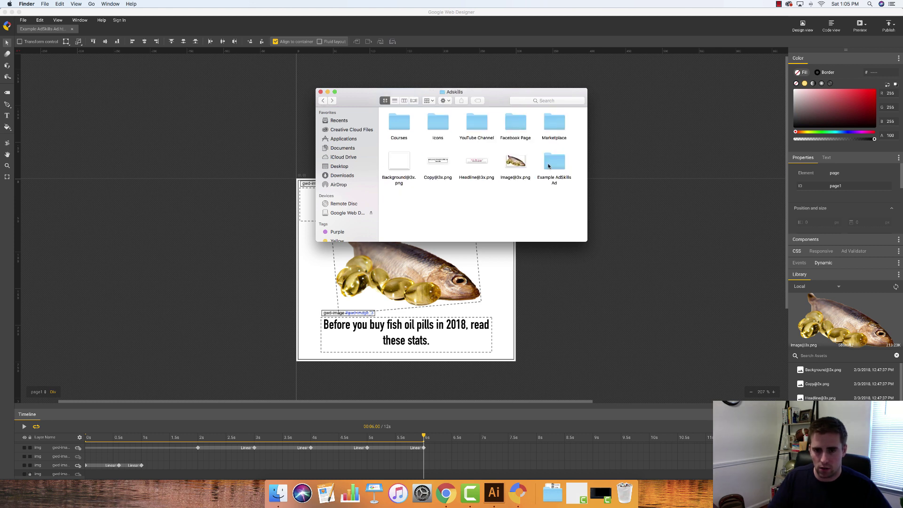
click(549, 165)
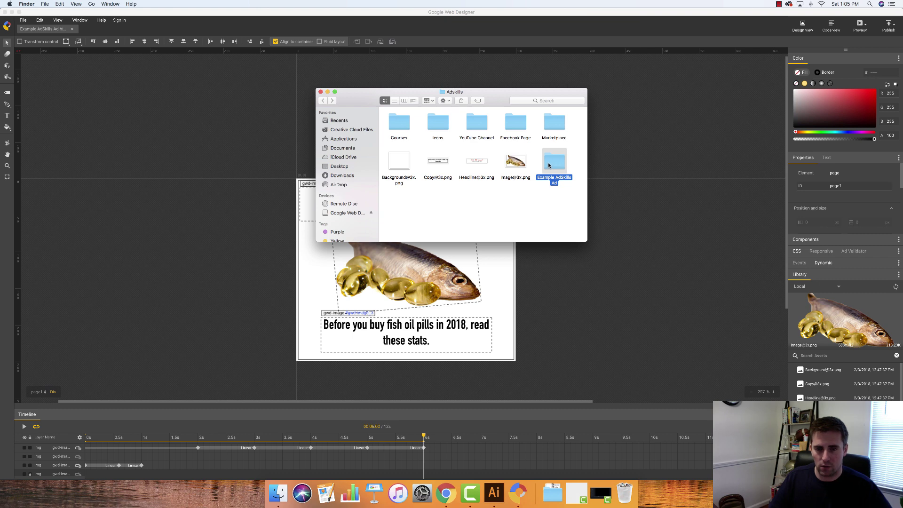
double_click(548, 165)
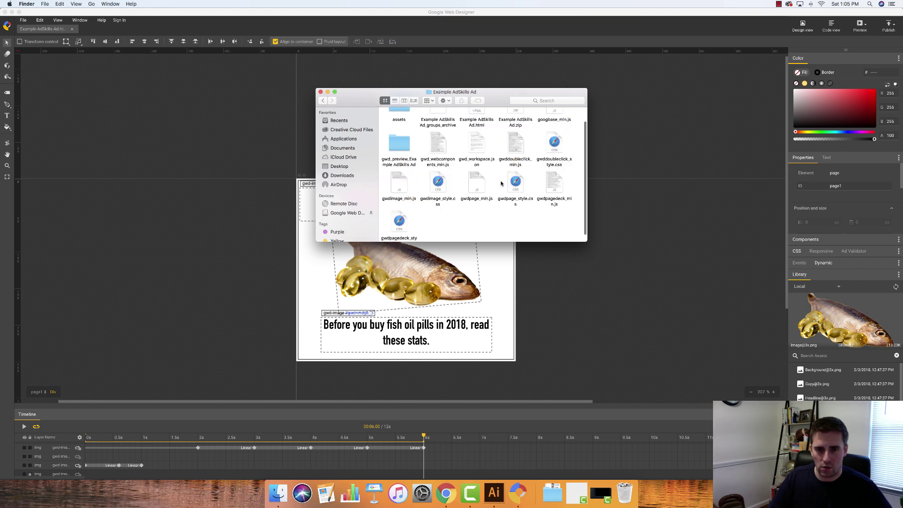
scroll(502, 183, down, 3)
scroll(501, 183, up, 3)
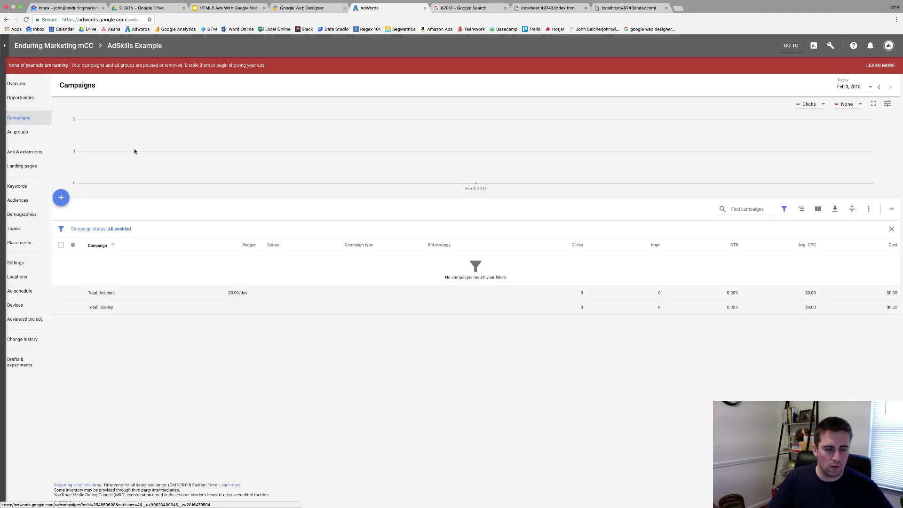
- Switch to AdWords in the browser and start a new standard Display Network campaign without a goal
click(62, 198)
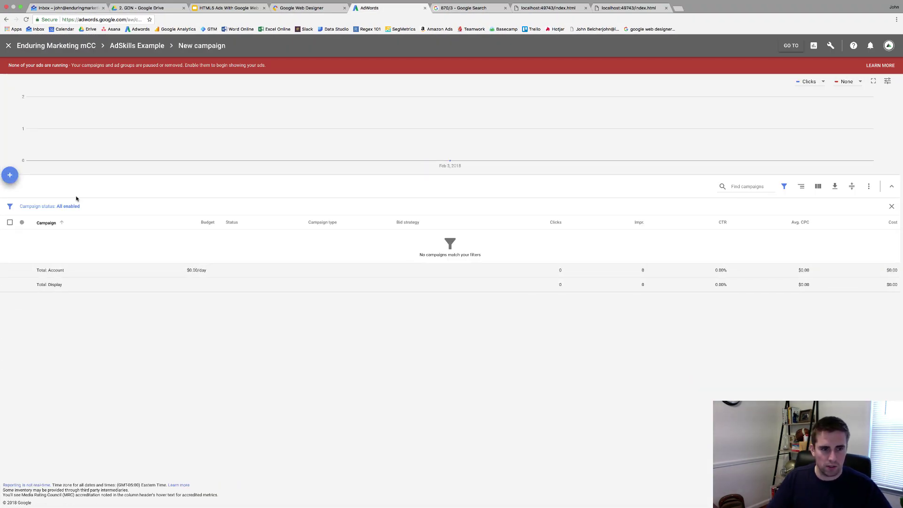
click(424, 131)
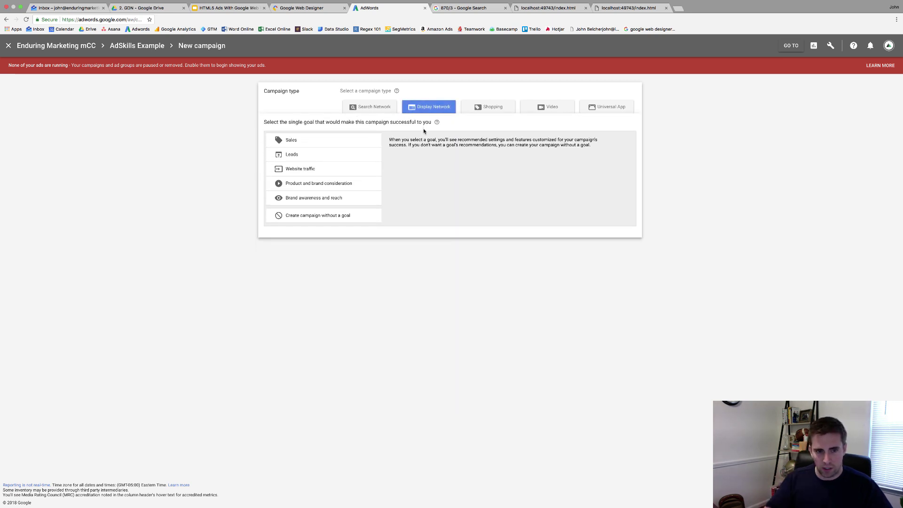
click(324, 216)
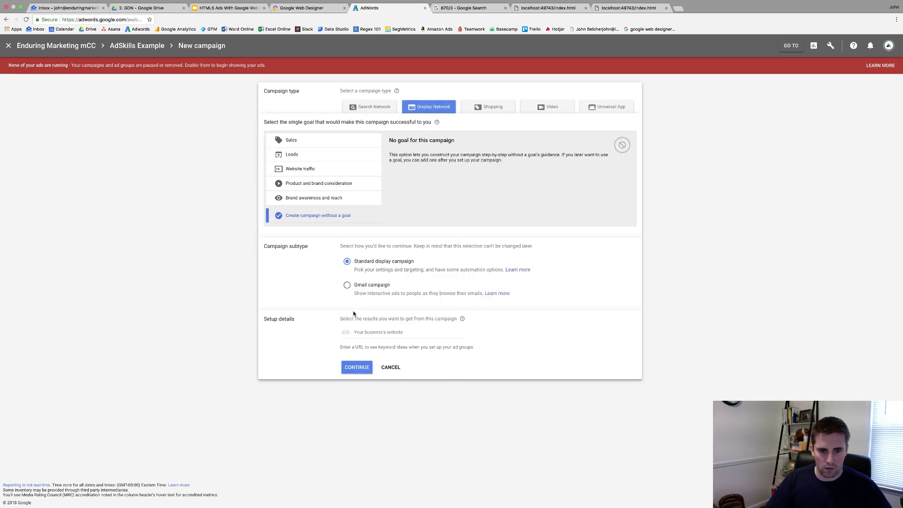
click(361, 367)
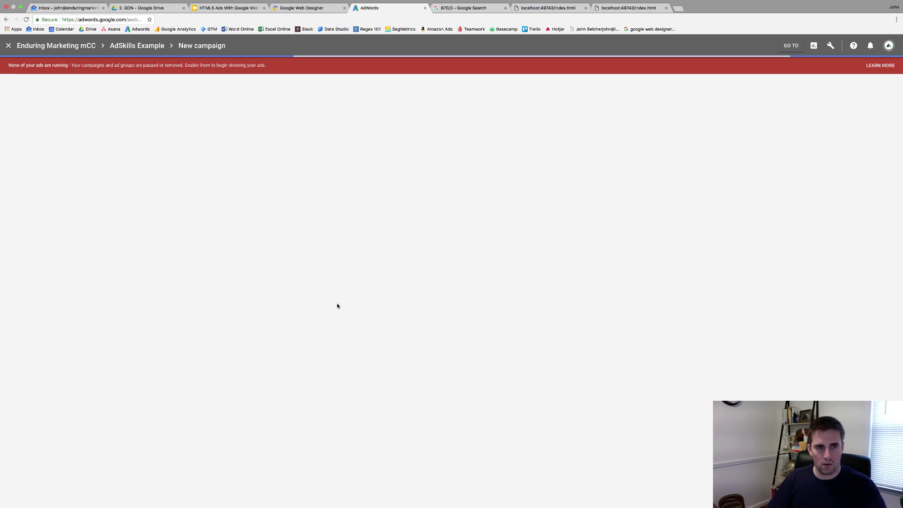
- Add a new ad to the campaign using the Upload display ads option
scroll(294, 283, down, 2)
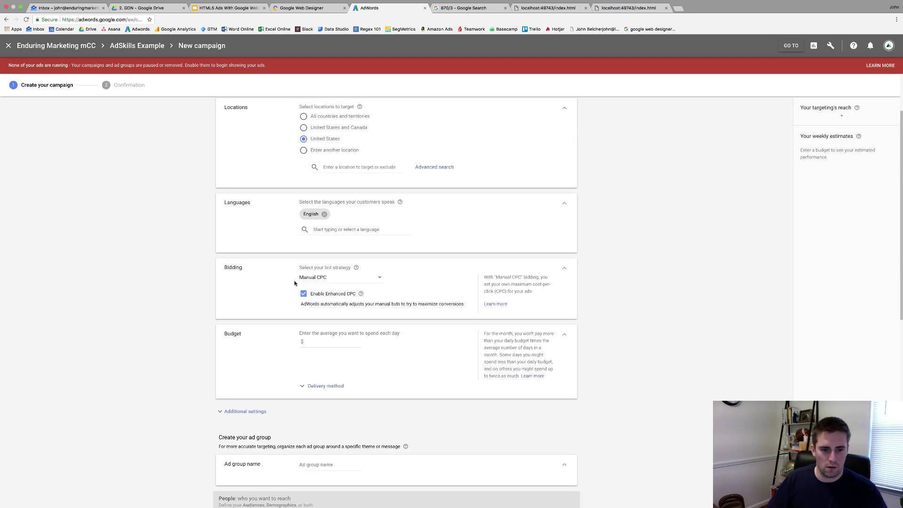
scroll(294, 283, down, 8)
click(289, 430)
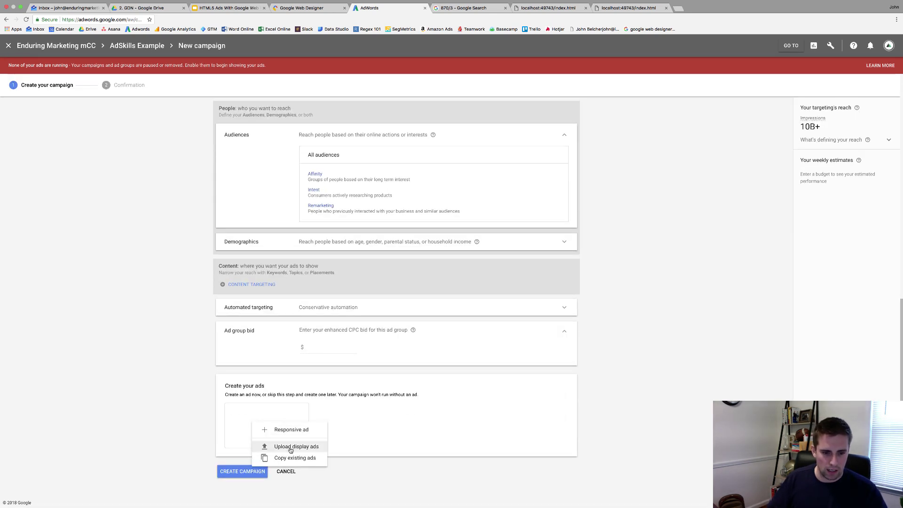
click(290, 448)
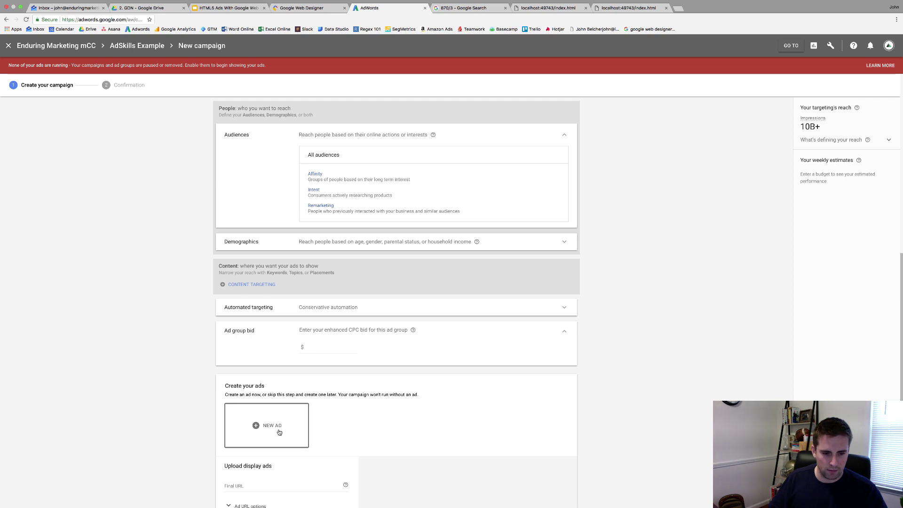
scroll(278, 432, down, 5)
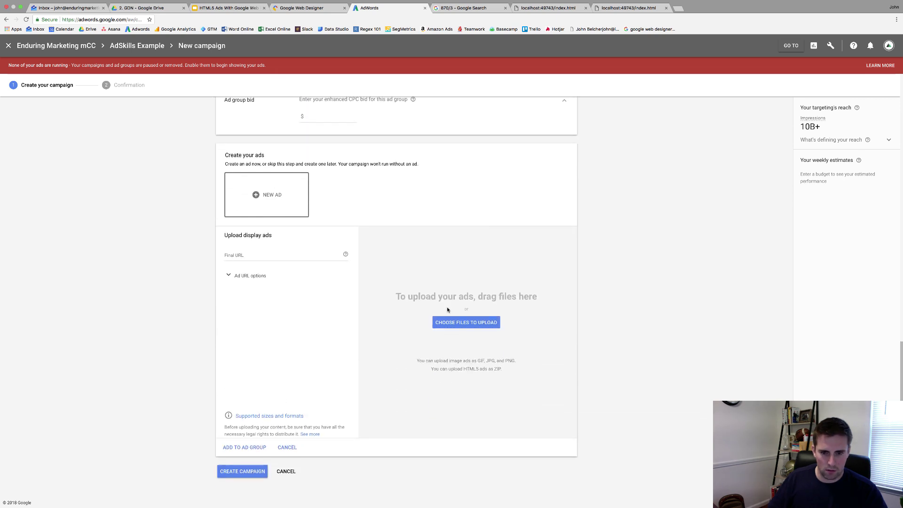
- Try to upload Example AdSkills Ad.zip as a display ad and dismiss the upload message
click(460, 323)
double_click(373, 34)
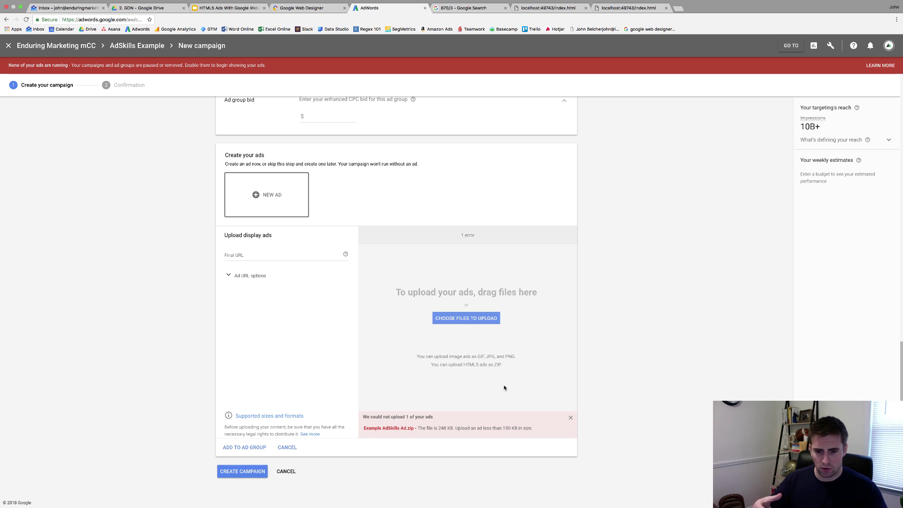
click(569, 418)
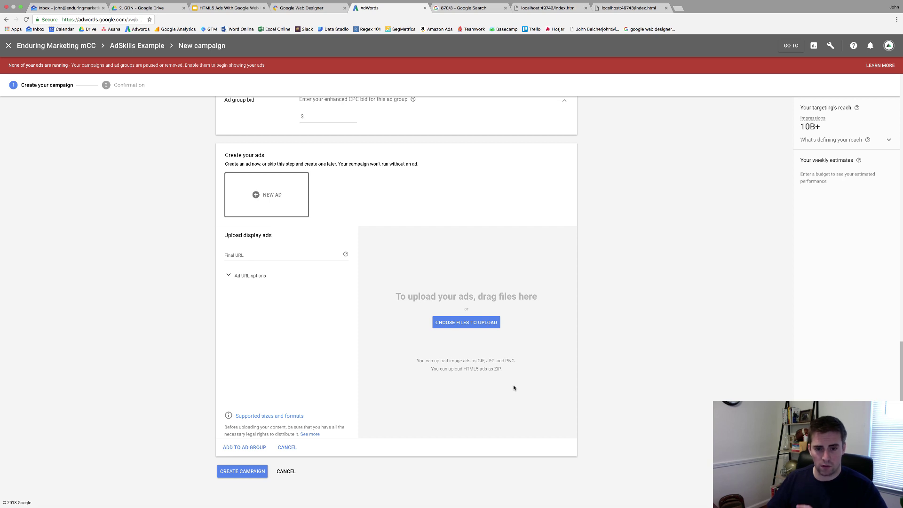
- Close the Google Search tab and the two localhost ad preview tabs in the browser
click(505, 8)
click(506, 8)
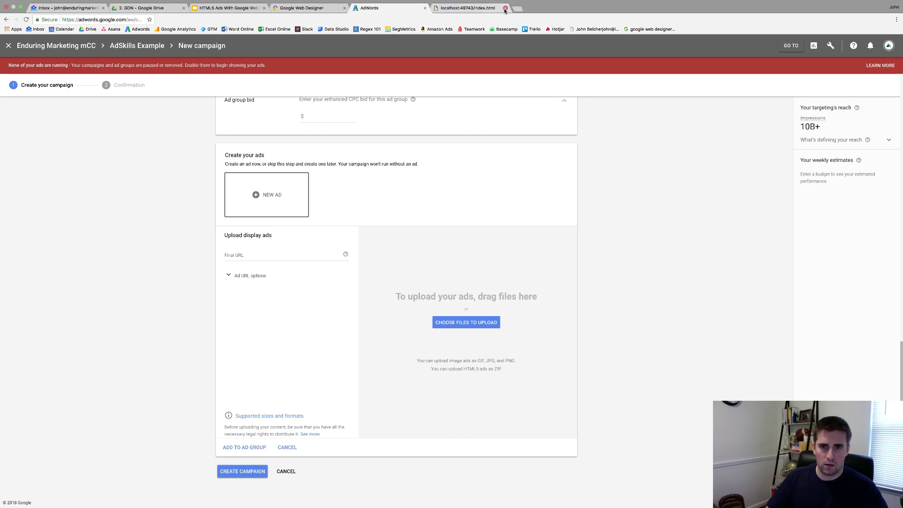
click(505, 8)
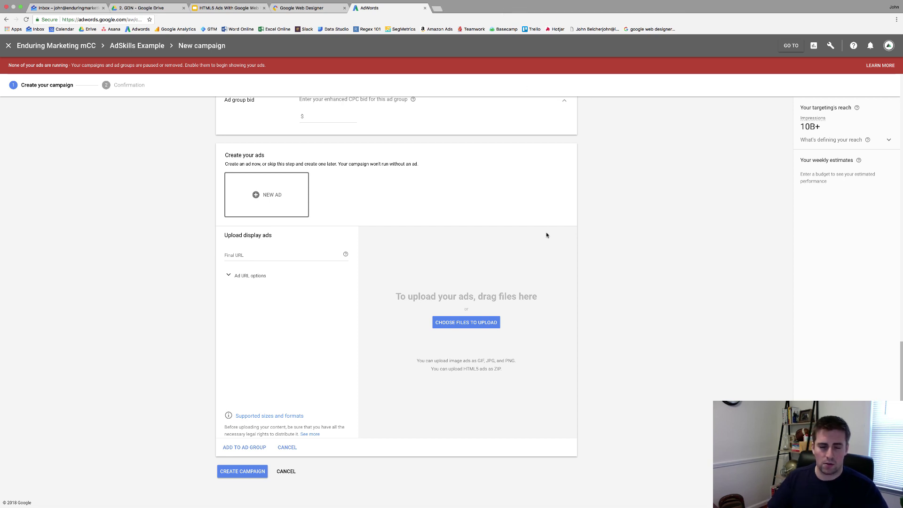